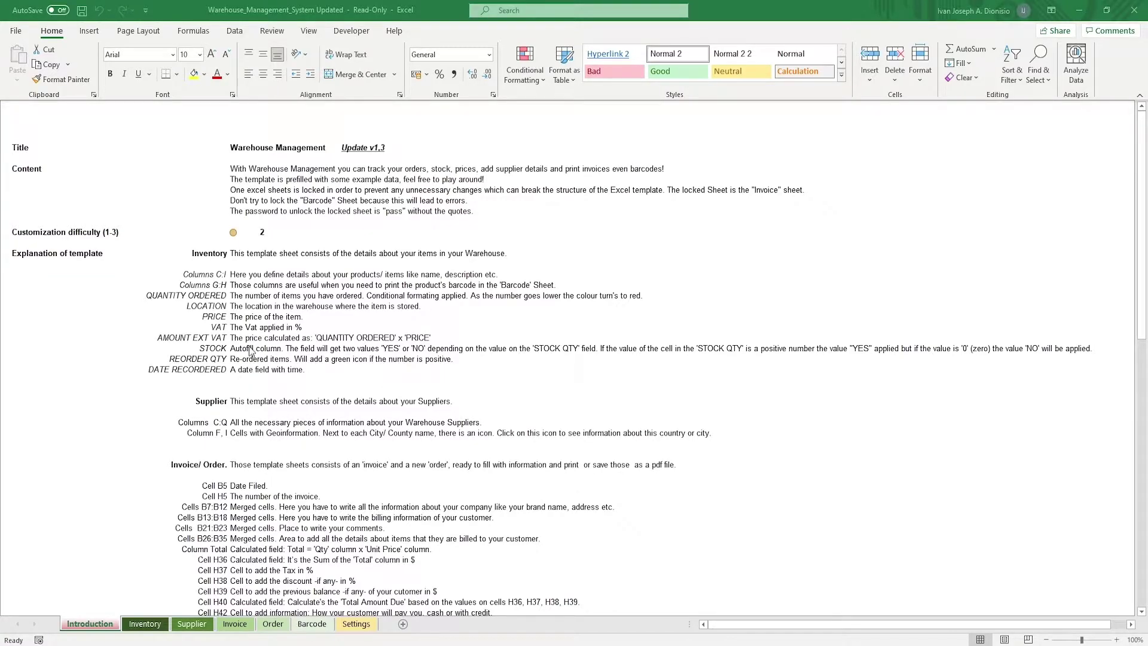
- Look over the template description, customization difficulty rating, section labels and customization tips
{"action": "left_click", "coordinate": [245, 169]}
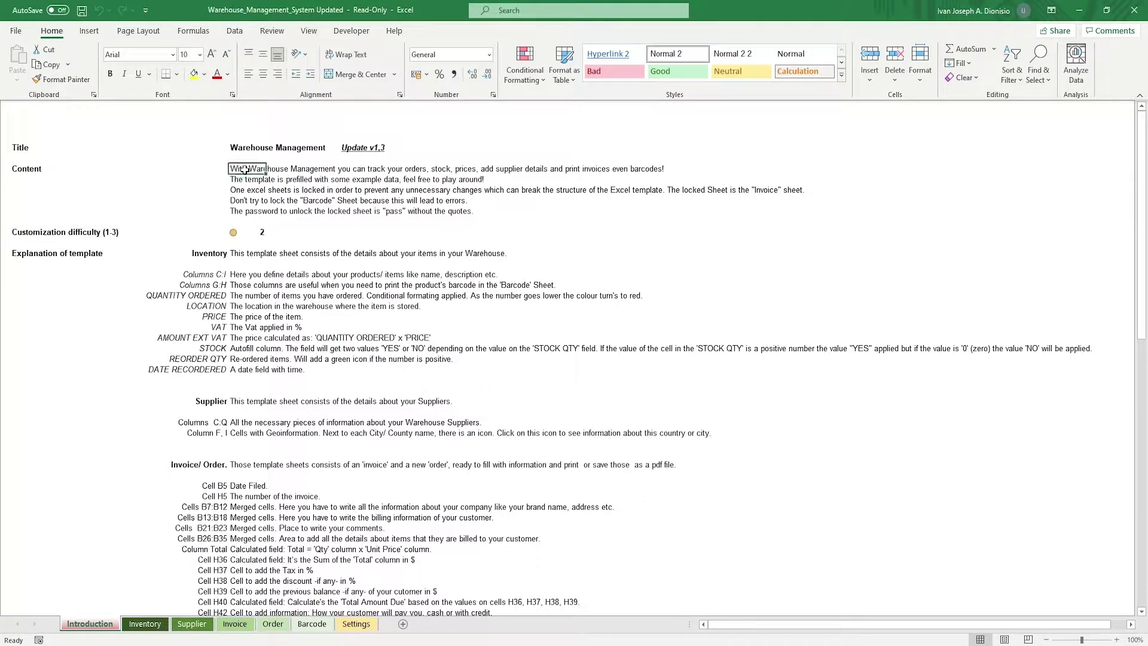
{"action": "left_click", "coordinate": [247, 233]}
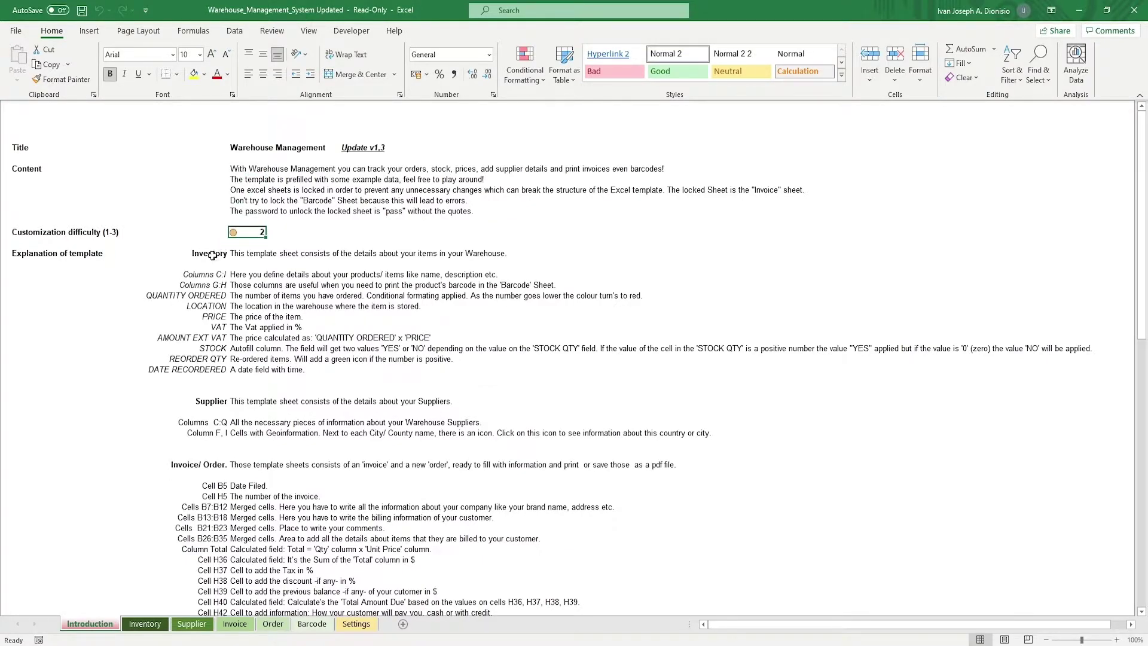
{"action": "left_click_drag", "start_coordinate": [212, 254], "coordinate": [219, 544]}
{"action": "scroll", "coordinate": [215, 538], "scroll_direction": "down", "scroll_amount": 8}
{"action": "left_click", "coordinate": [217, 464]}
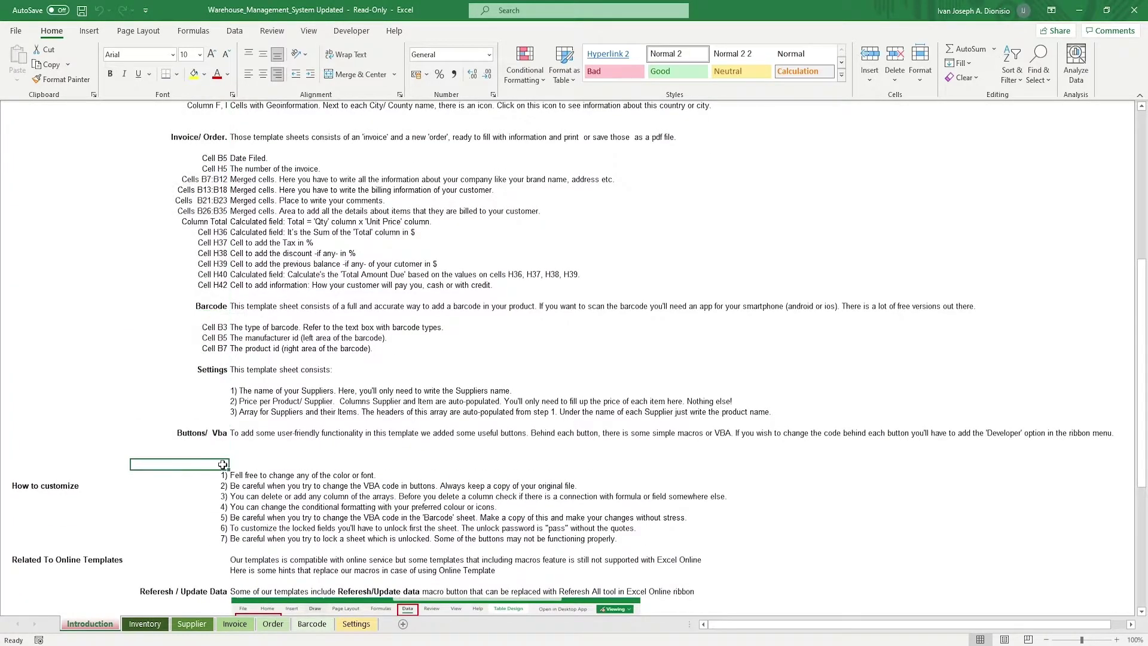
{"action": "scroll", "coordinate": [225, 477], "scroll_direction": "down", "scroll_amount": 2}
{"action": "left_click_drag", "start_coordinate": [225, 414], "coordinate": [238, 484]}
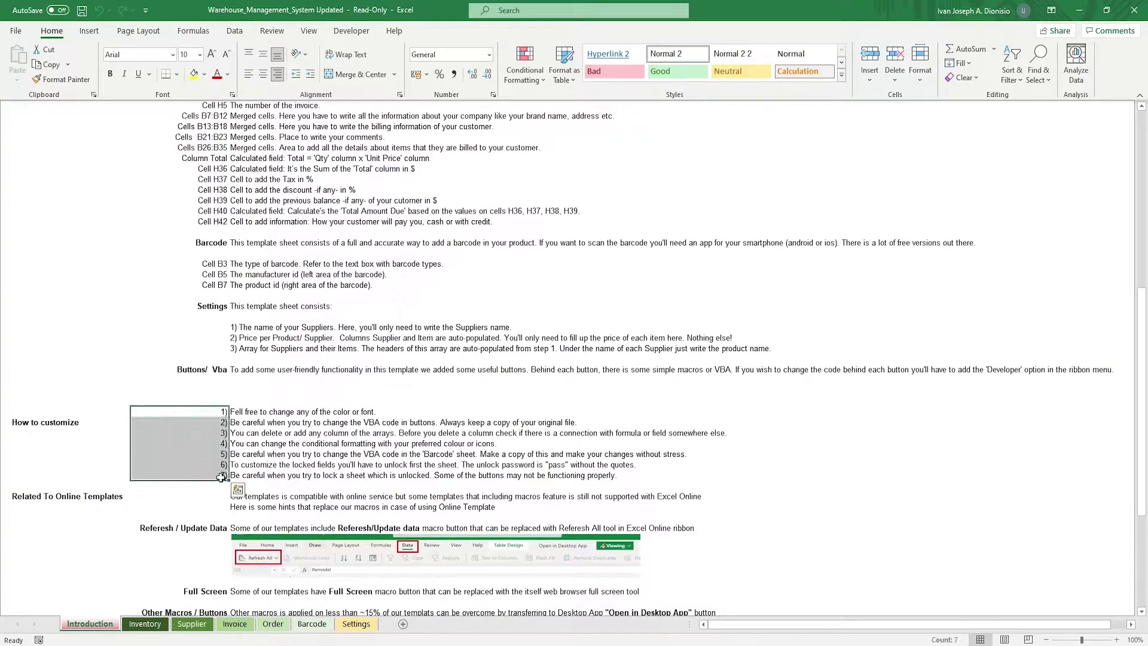
{"action": "left_click", "coordinate": [246, 454]}
{"action": "scroll", "coordinate": [250, 466], "scroll_direction": "down", "scroll_amount": 7}
{"action": "scroll", "coordinate": [250, 467], "scroll_direction": "down", "scroll_amount": 1}
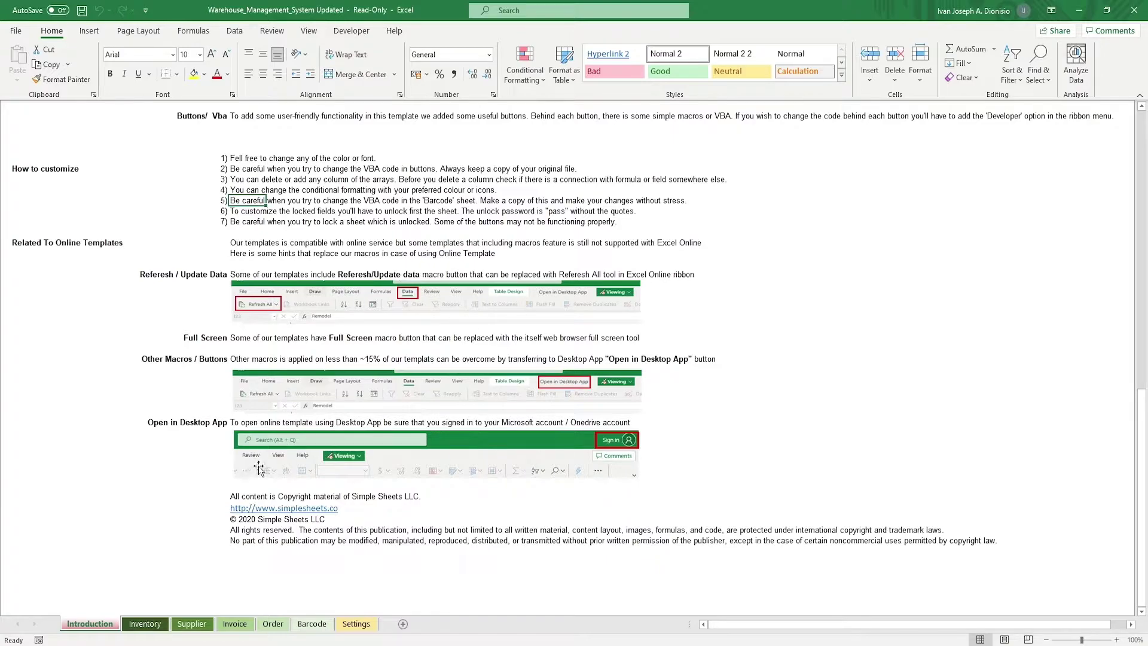
- On the Settings sheet, inspect the supplier-item array: SSD 1TB, NAS 6 BAY, HD 3200 512GB, MSATA 120GB
{"action": "left_click", "coordinate": [357, 623]}
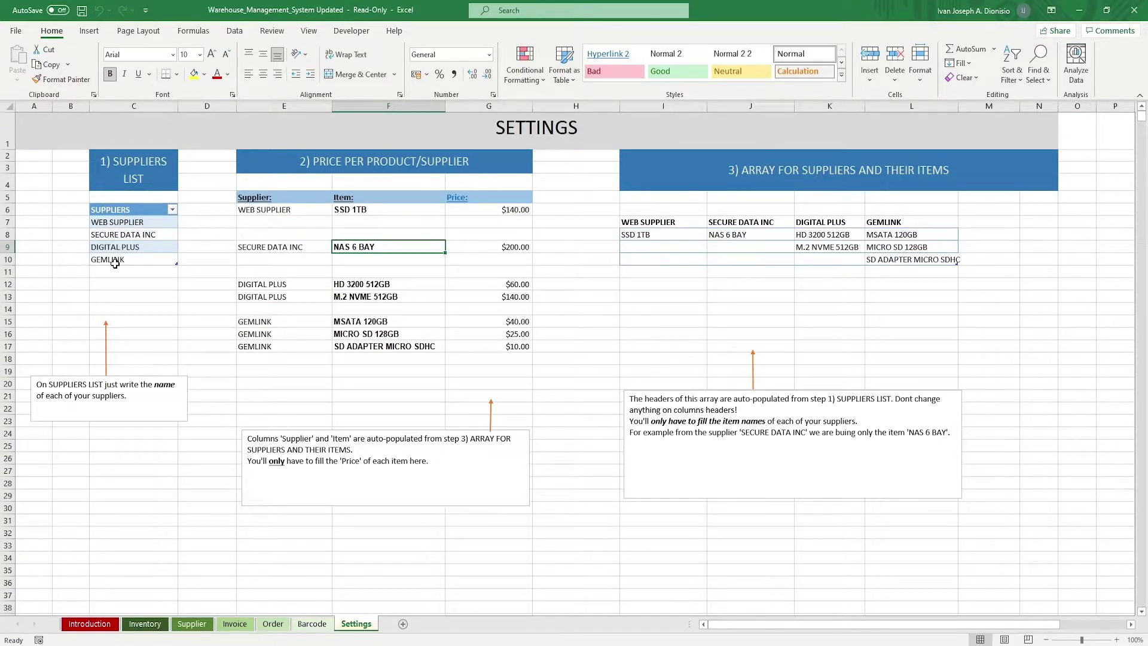
{"action": "left_click", "coordinate": [635, 234]}
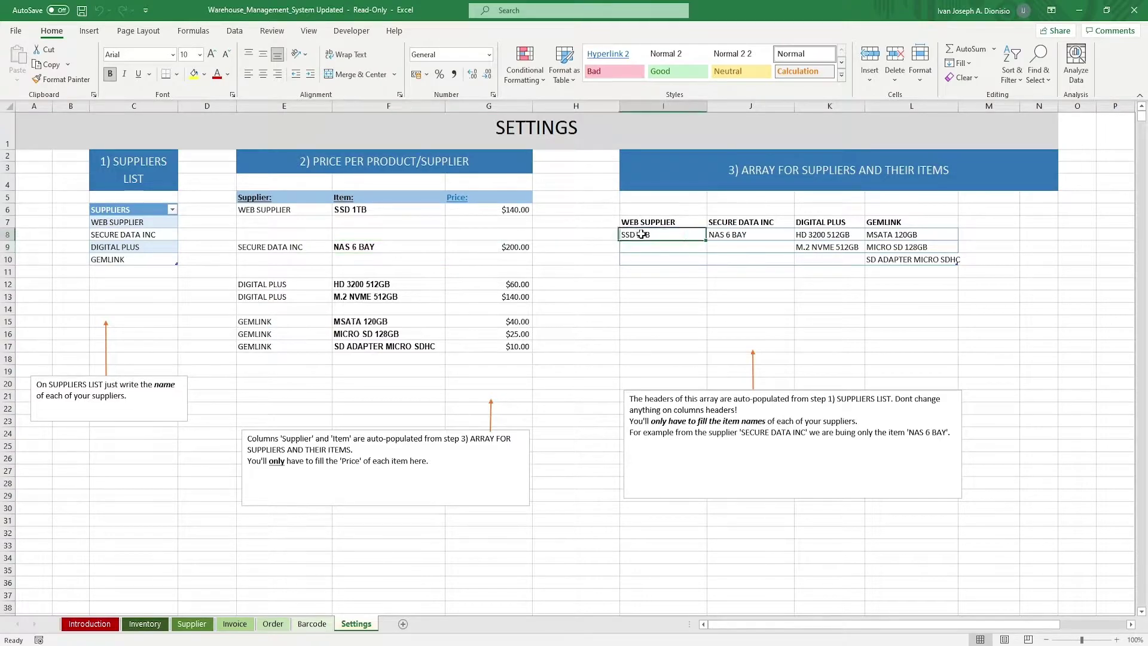
{"action": "left_click", "coordinate": [736, 234]}
{"action": "left_click", "coordinate": [825, 234]}
{"action": "left_click", "coordinate": [896, 235]}
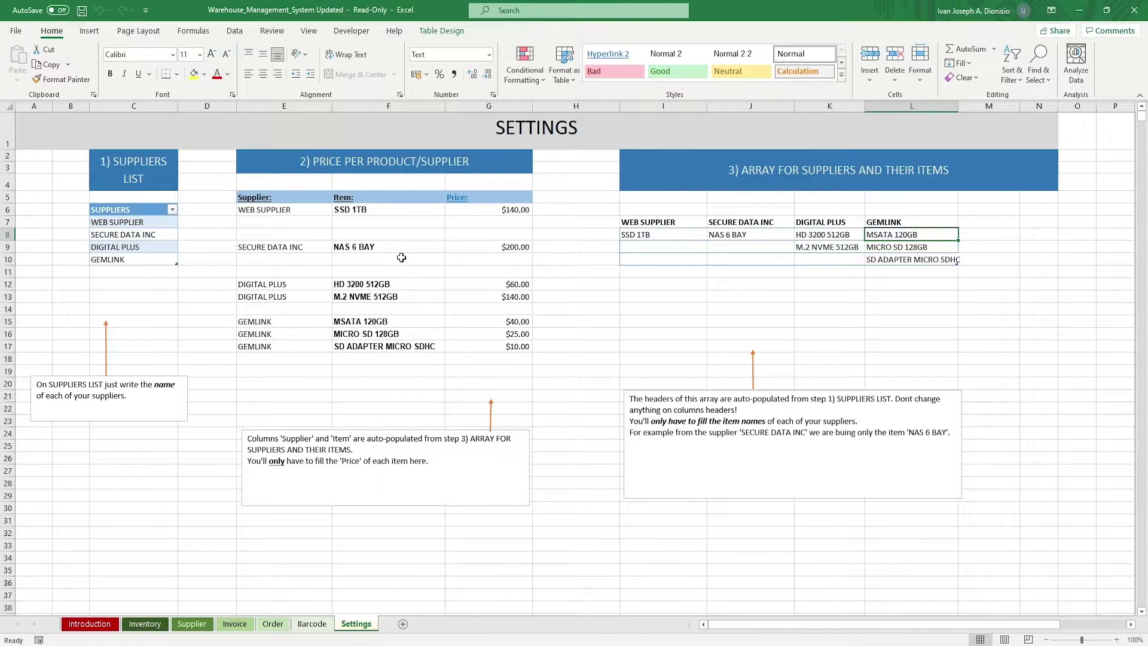
- Select the supplier and item columns, then the Price column to see its sum
{"action": "left_click_drag", "start_coordinate": [287, 210], "coordinate": [365, 352]}
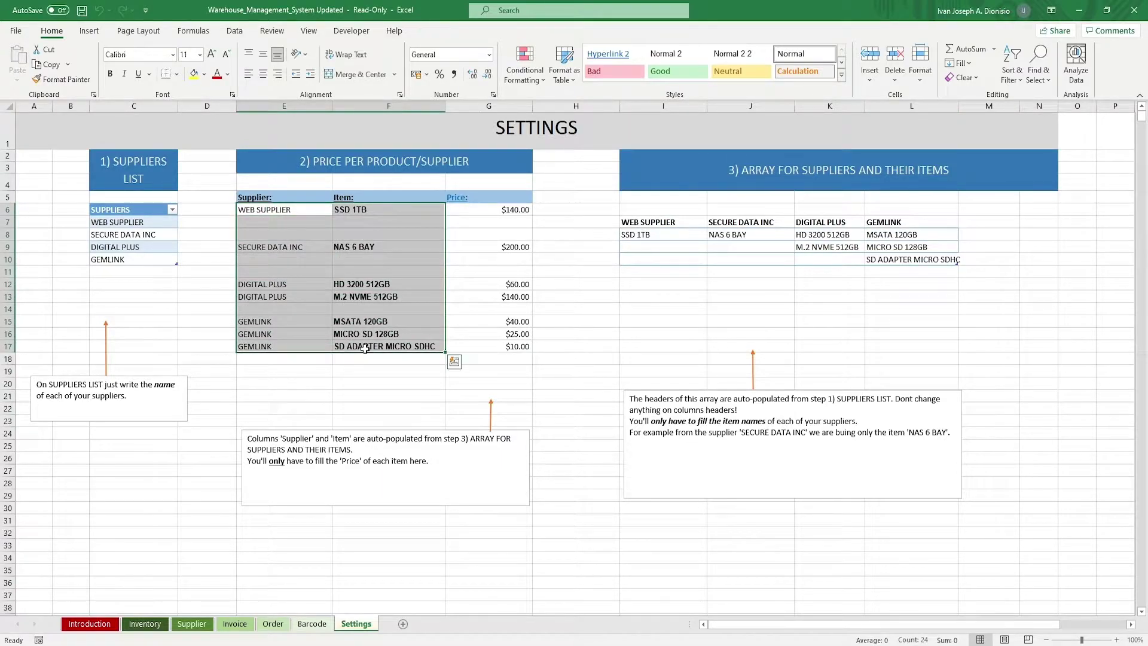
{"action": "left_click", "coordinate": [369, 322]}
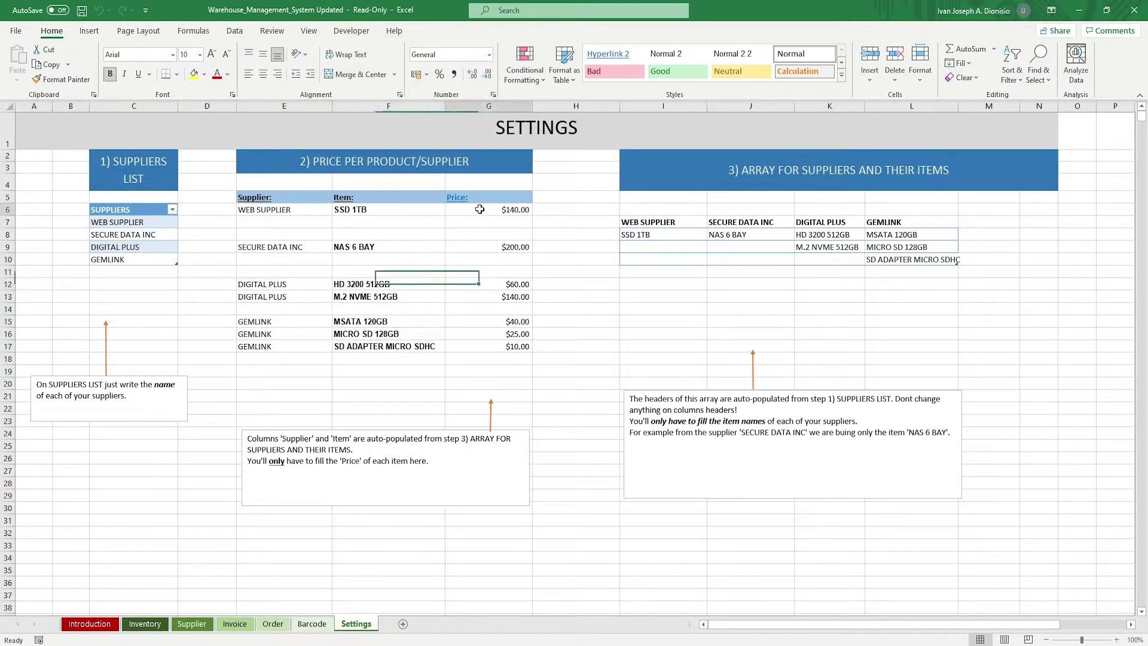
{"action": "left_click_drag", "start_coordinate": [478, 210], "coordinate": [462, 358]}
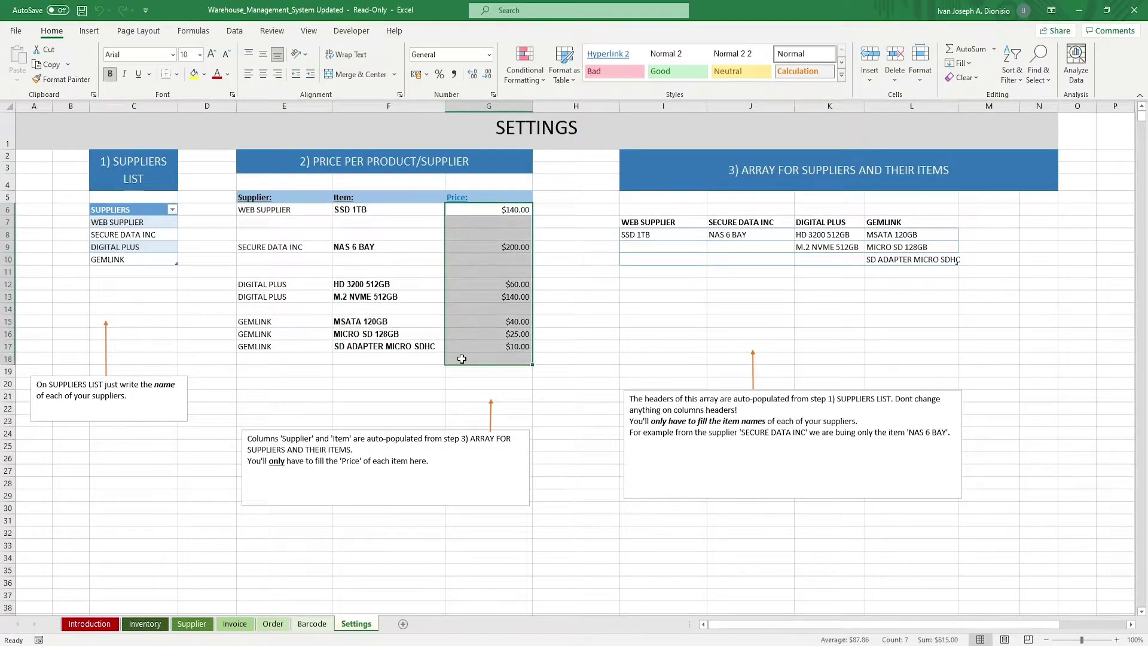
{"action": "left_click", "coordinate": [561, 289]}
- On the Inventory sheet, enter 11 below the table to add a new row 11
{"action": "left_click", "coordinate": [144, 624]}
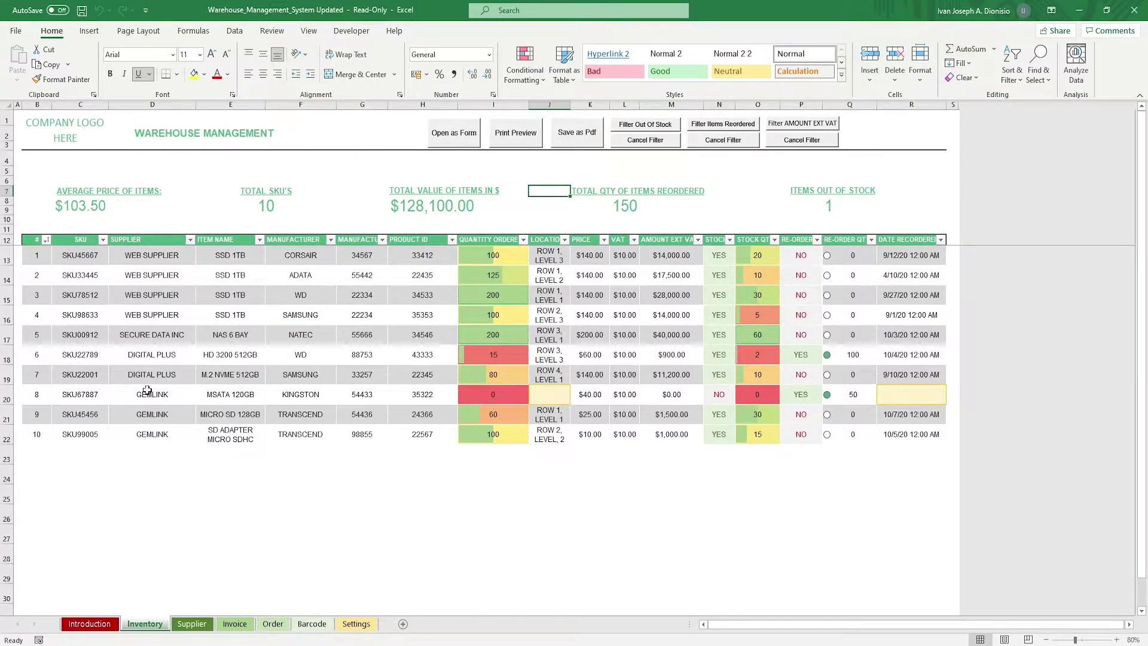
{"action": "left_click", "coordinate": [50, 447]}
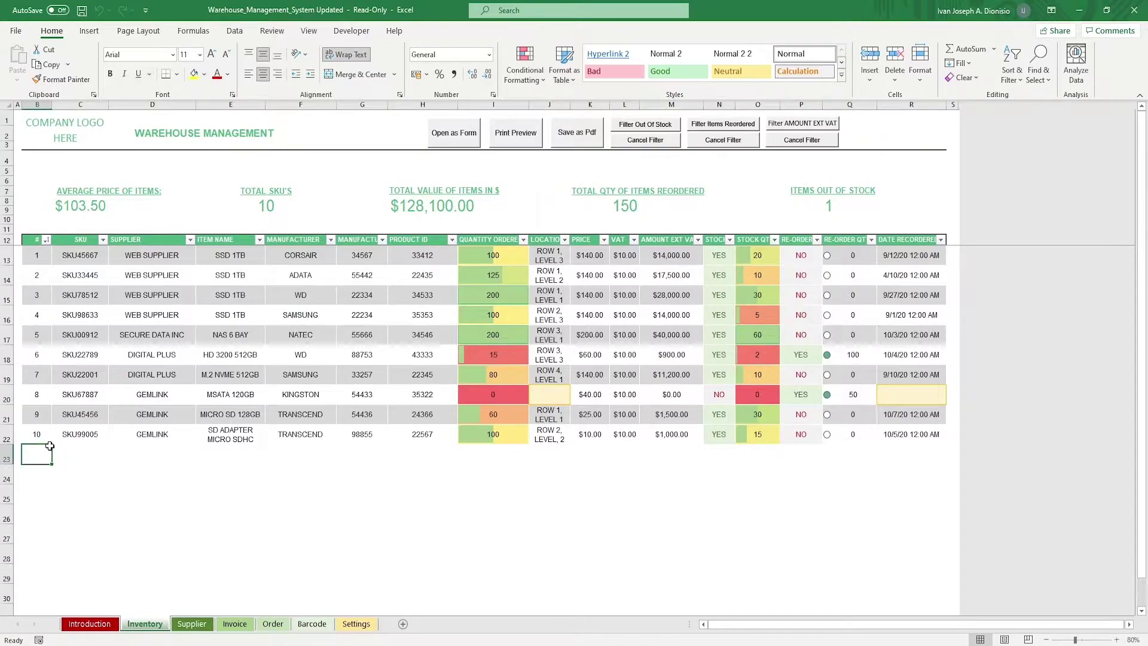
{"action": "type", "text": "11"}
{"action": "key", "text": "Tab"}
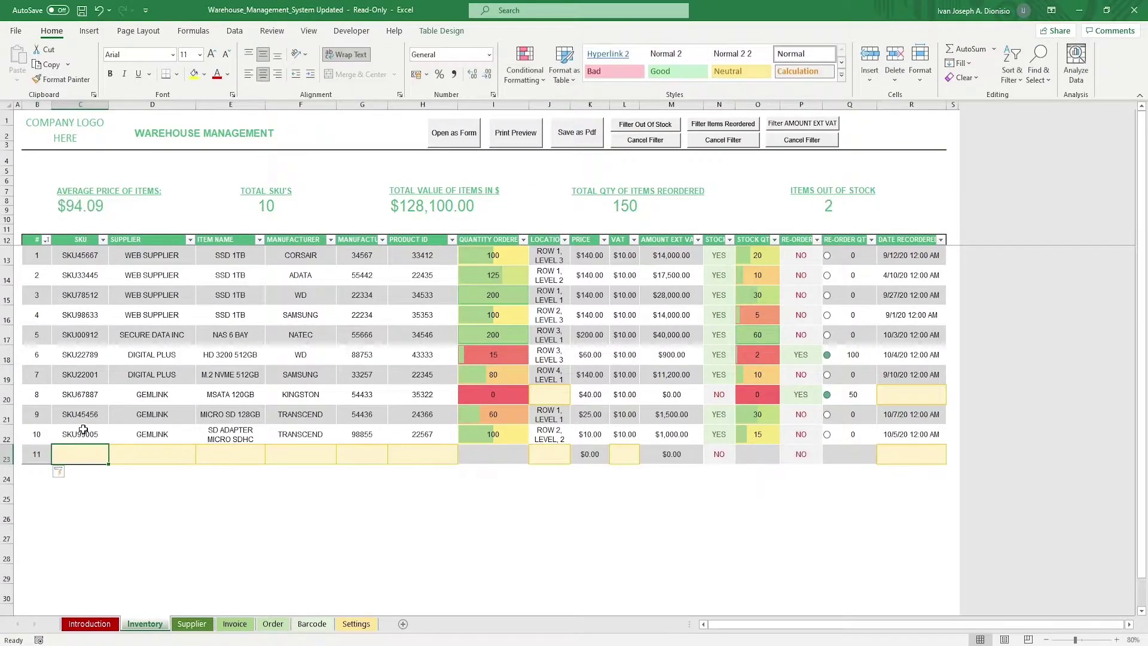
- Open the inventory records as a data form and step through three records
{"action": "left_click", "coordinate": [451, 141]}
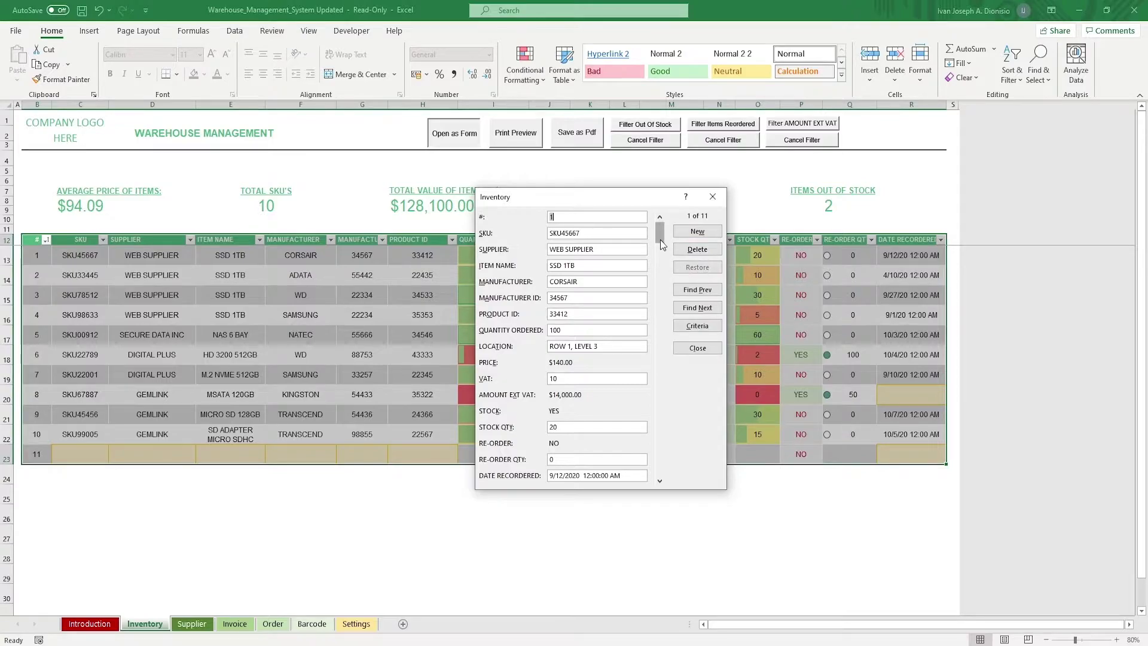
{"action": "left_click", "coordinate": [660, 481]}
{"action": "left_click", "coordinate": [660, 480]}
{"action": "left_click", "coordinate": [659, 480]}
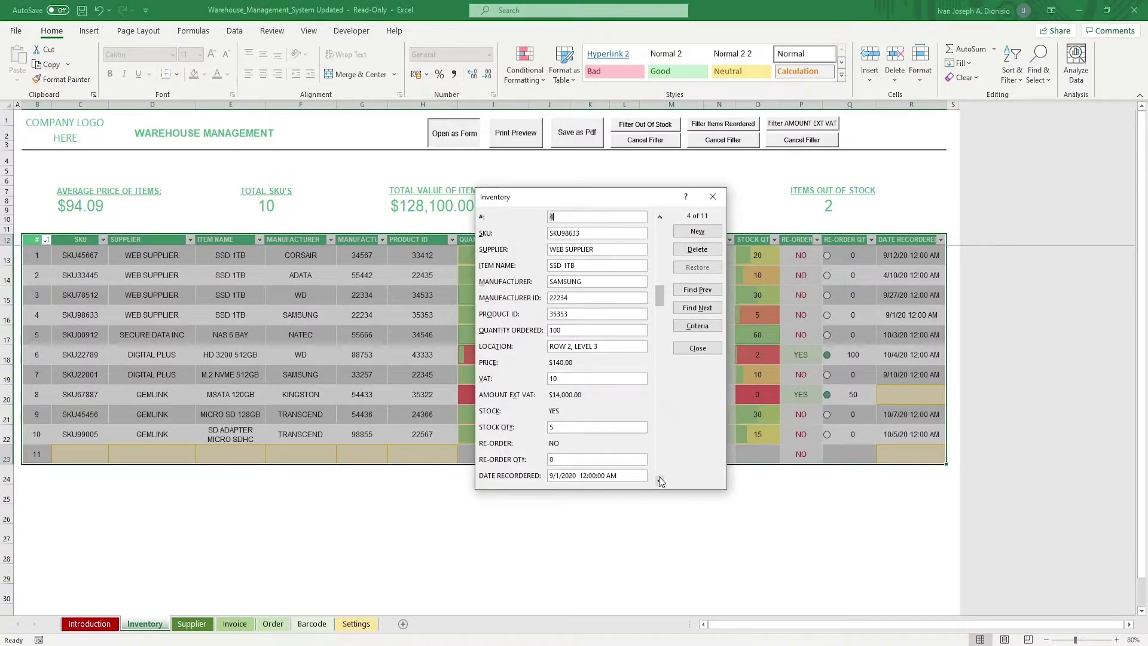
{"action": "left_click", "coordinate": [659, 480]}
{"action": "left_click", "coordinate": [659, 481]}
{"action": "left_click", "coordinate": [712, 197]}
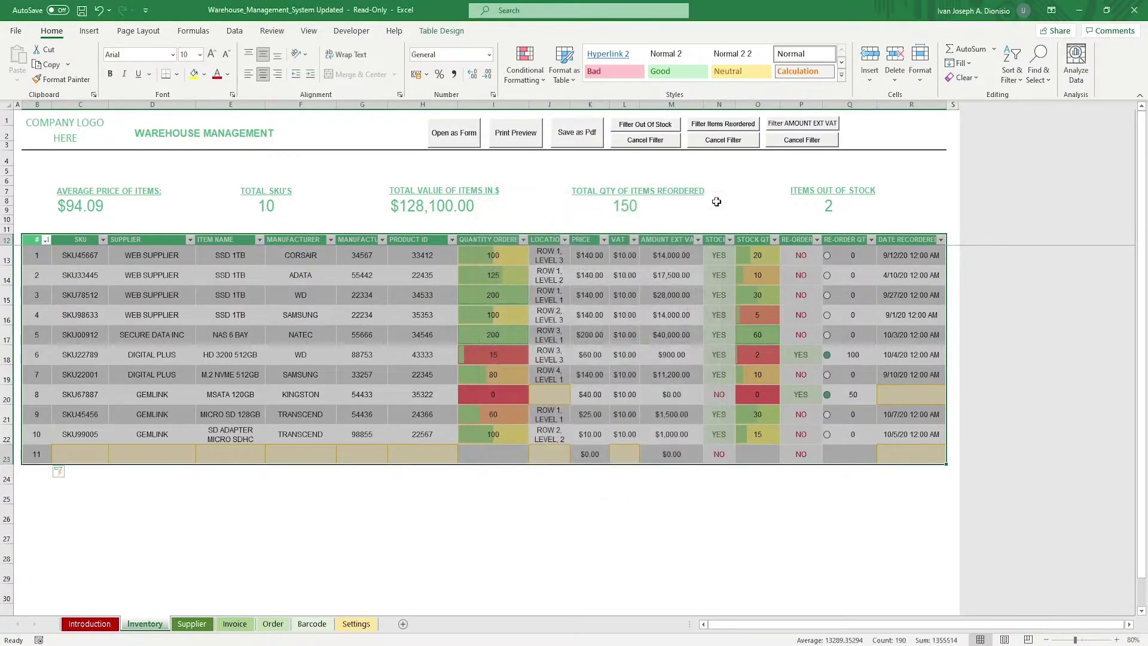
{"action": "left_click", "coordinate": [549, 211]}
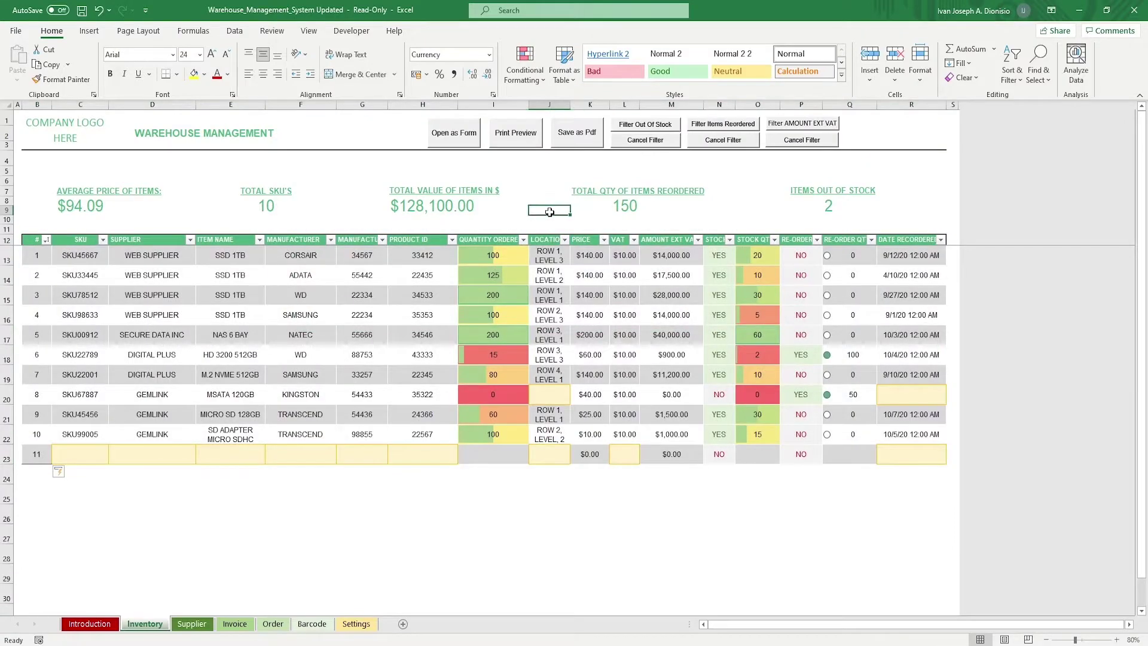
{"action": "left_click", "coordinate": [511, 255]}
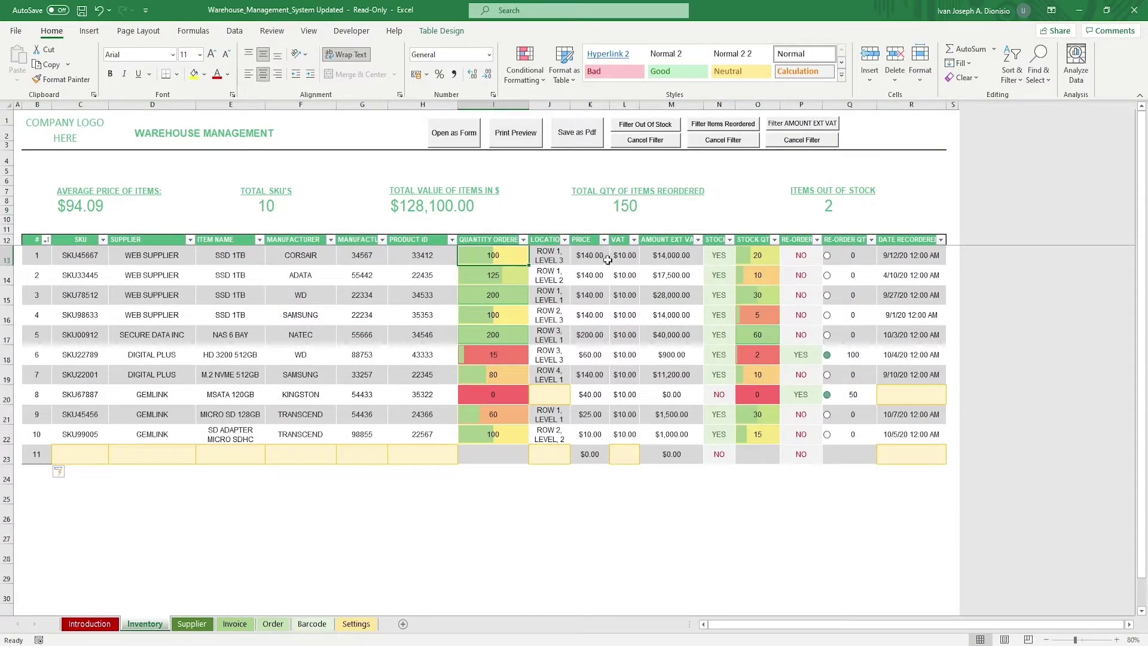
{"action": "left_click", "coordinate": [656, 256]}
{"action": "left_click", "coordinate": [738, 253]}
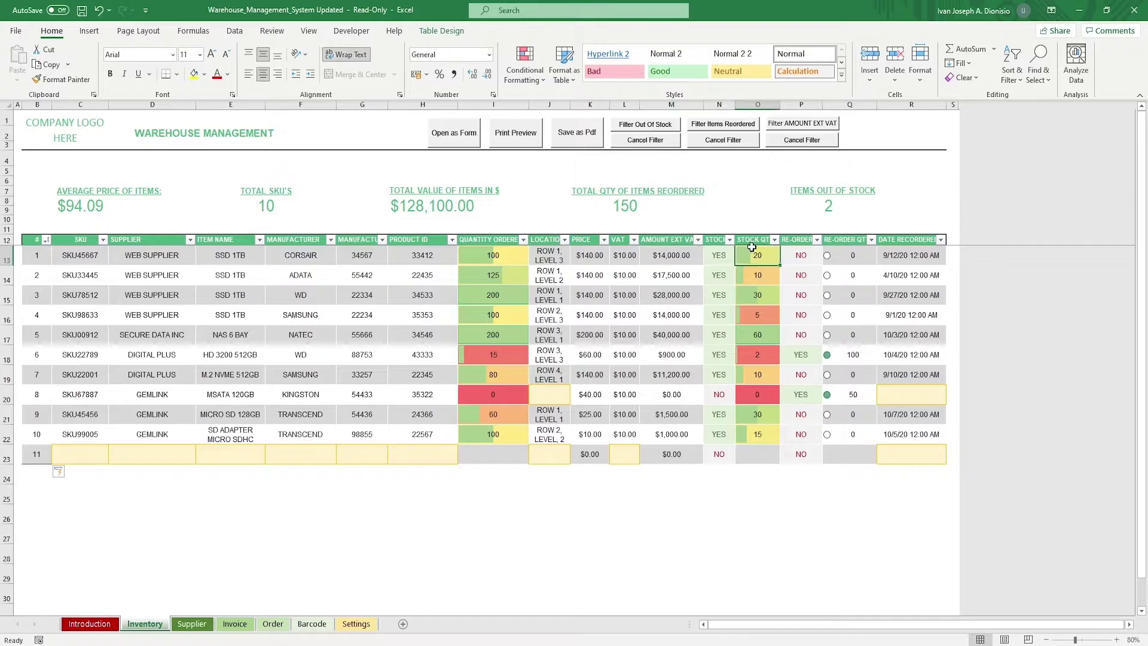
{"action": "left_click", "coordinate": [791, 252]}
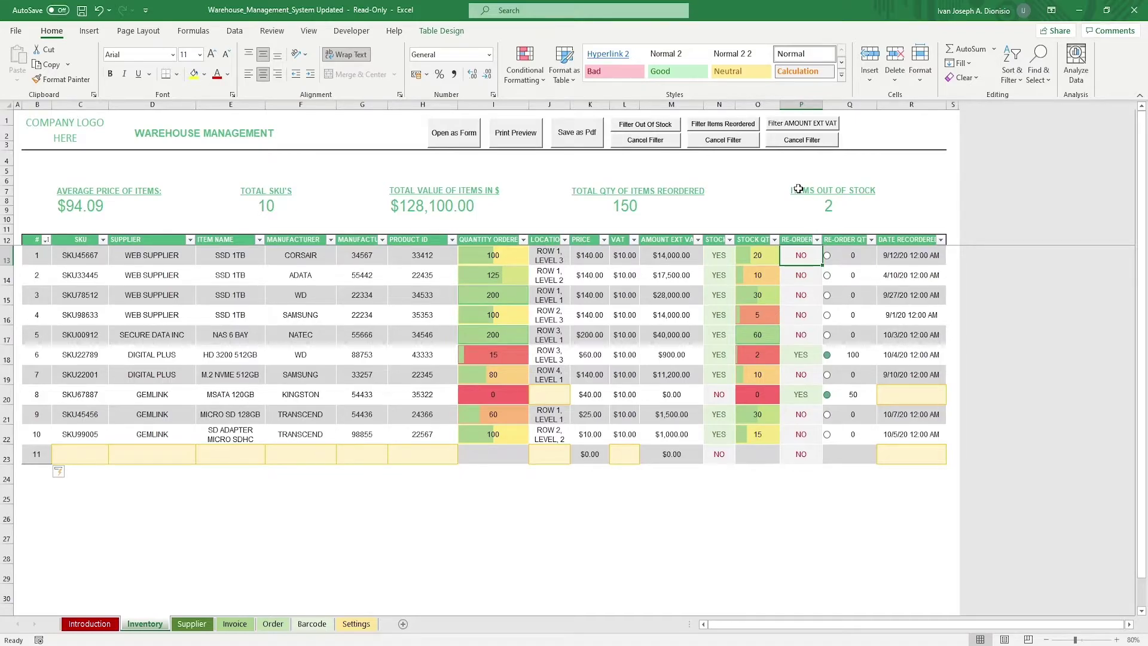
{"action": "left_click", "coordinate": [530, 147]}
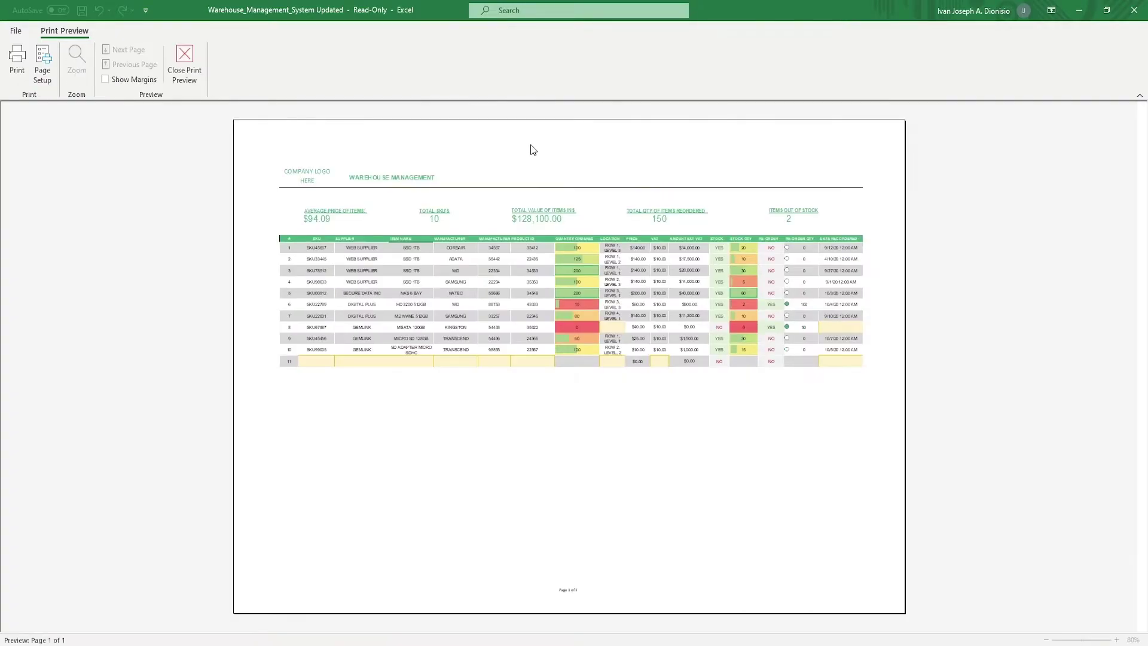
{"action": "left_click", "coordinate": [175, 66]}
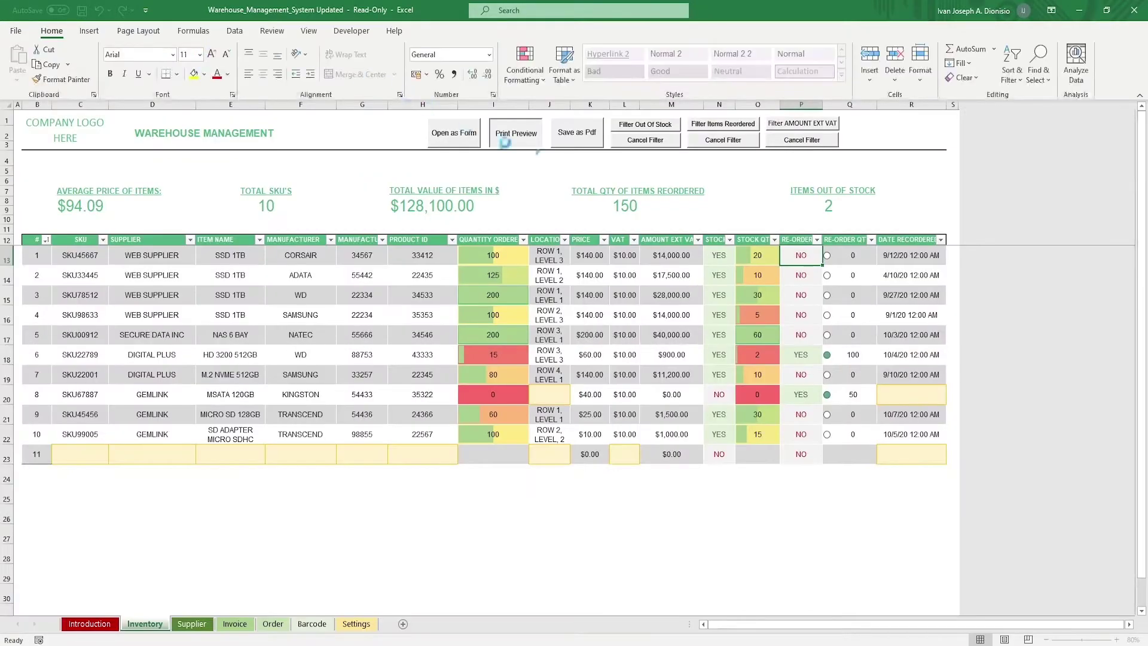
{"action": "left_click", "coordinate": [634, 127]}
{"action": "left_click", "coordinate": [706, 125]}
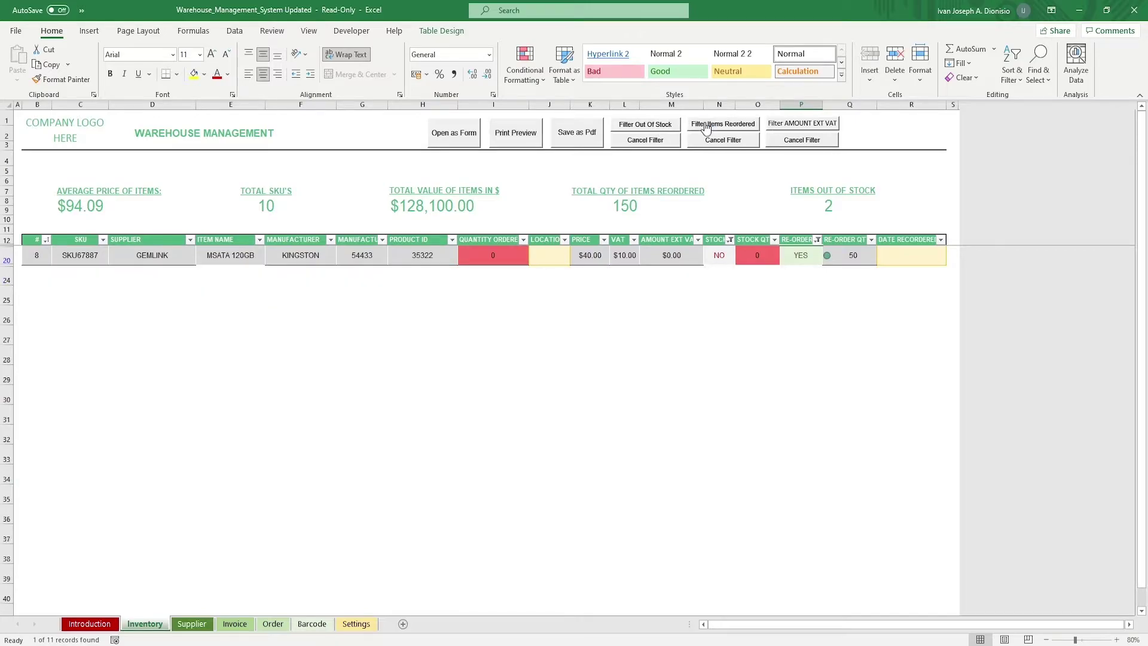
{"action": "left_click", "coordinate": [804, 127]}
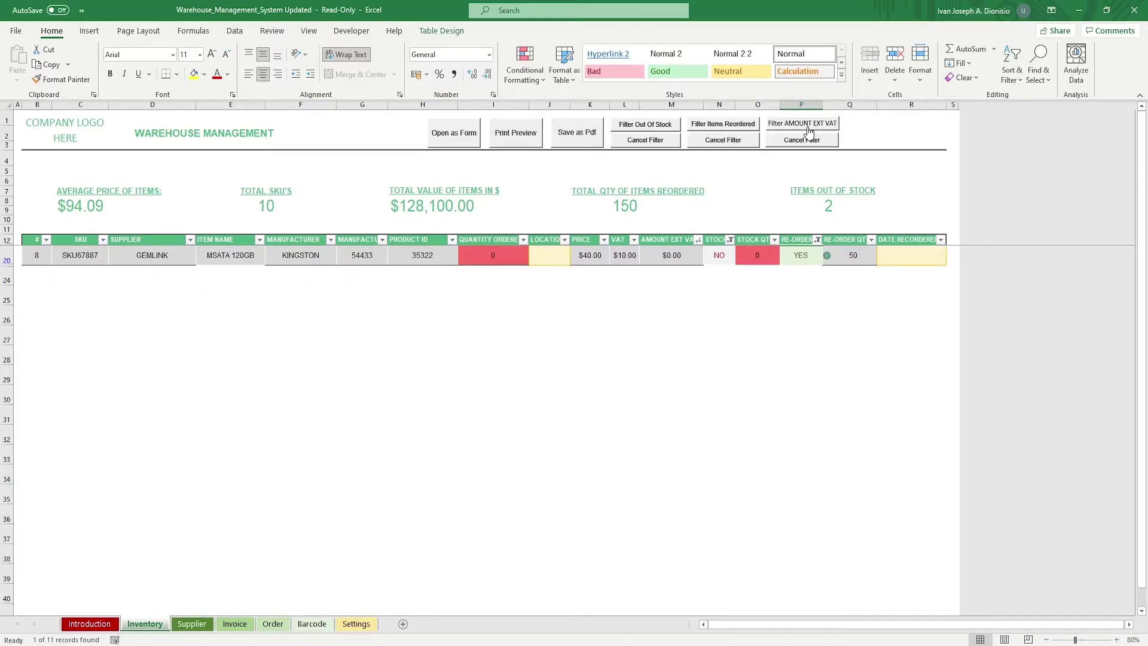
{"action": "left_click", "coordinate": [732, 143]}
{"action": "left_click", "coordinate": [646, 141]}
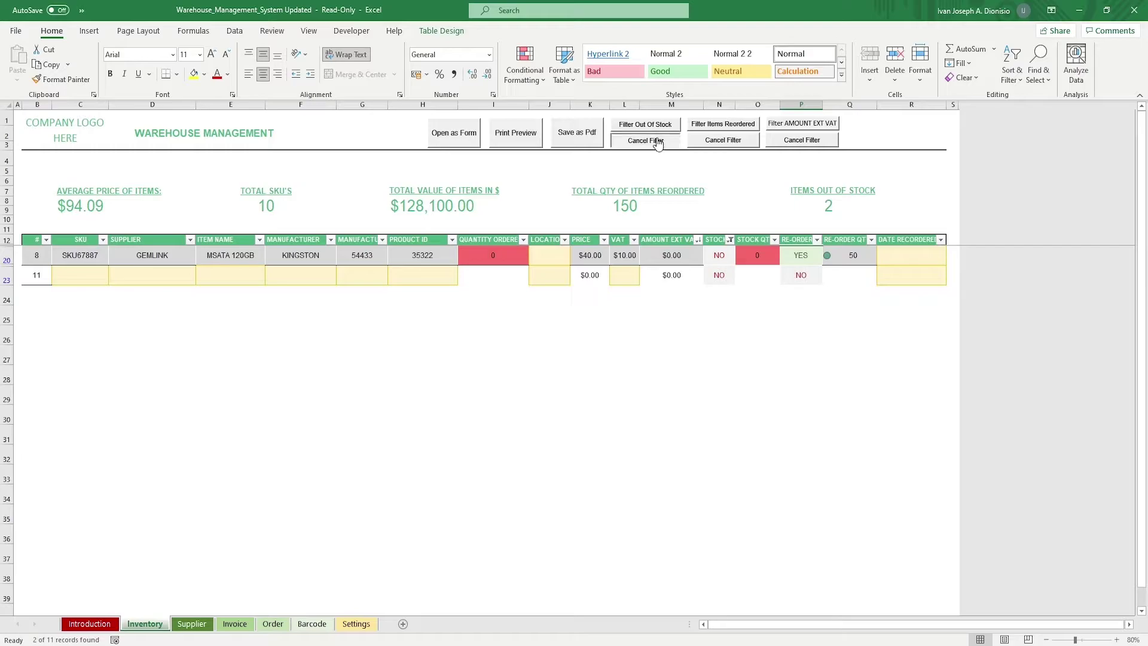
{"action": "left_click", "coordinate": [775, 146]}
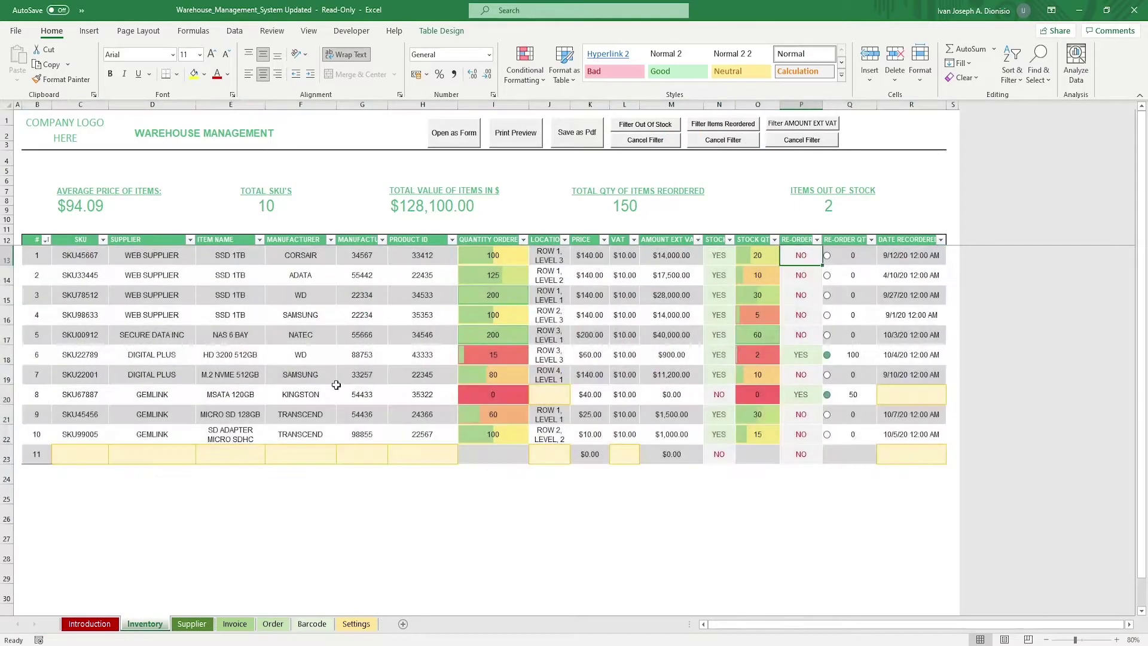
{"action": "left_click", "coordinate": [192, 623]}
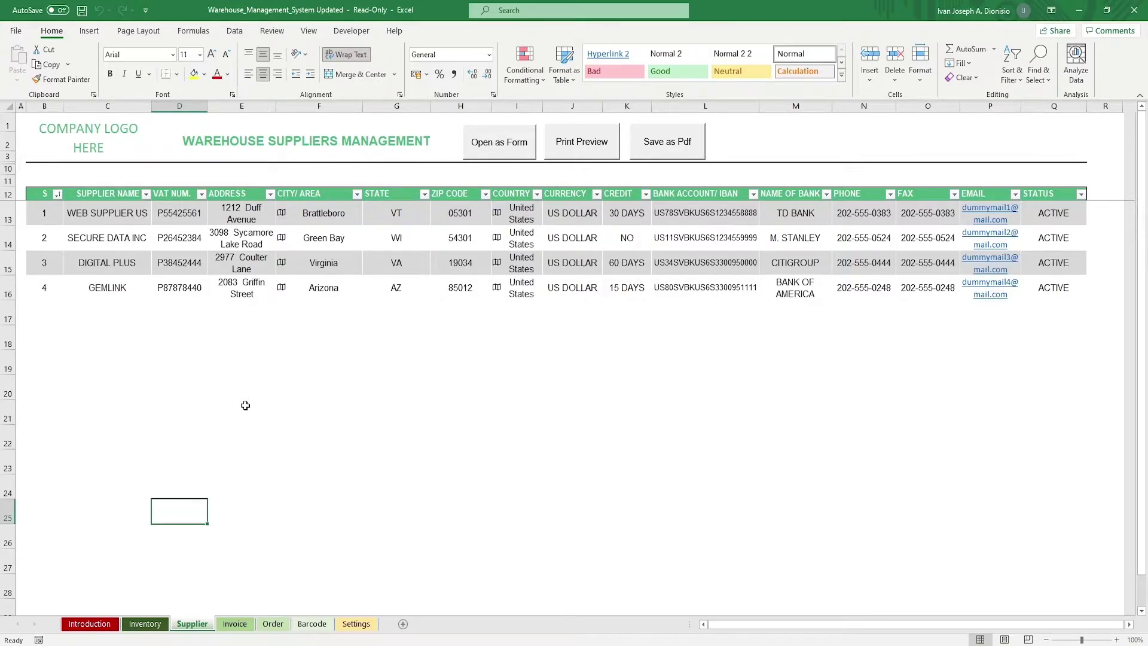
{"action": "left_click", "coordinate": [91, 224]}
{"action": "left_click", "coordinate": [185, 215]}
{"action": "left_click", "coordinate": [231, 213]}
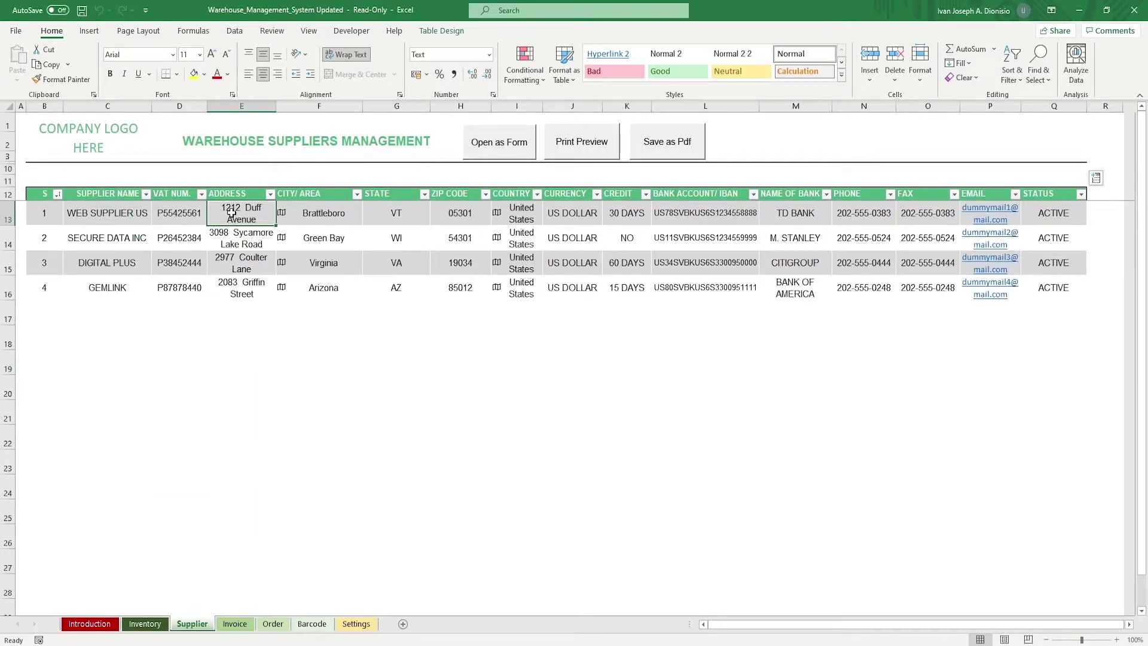
{"action": "left_click", "coordinate": [327, 213]}
{"action": "left_click", "coordinate": [390, 218]}
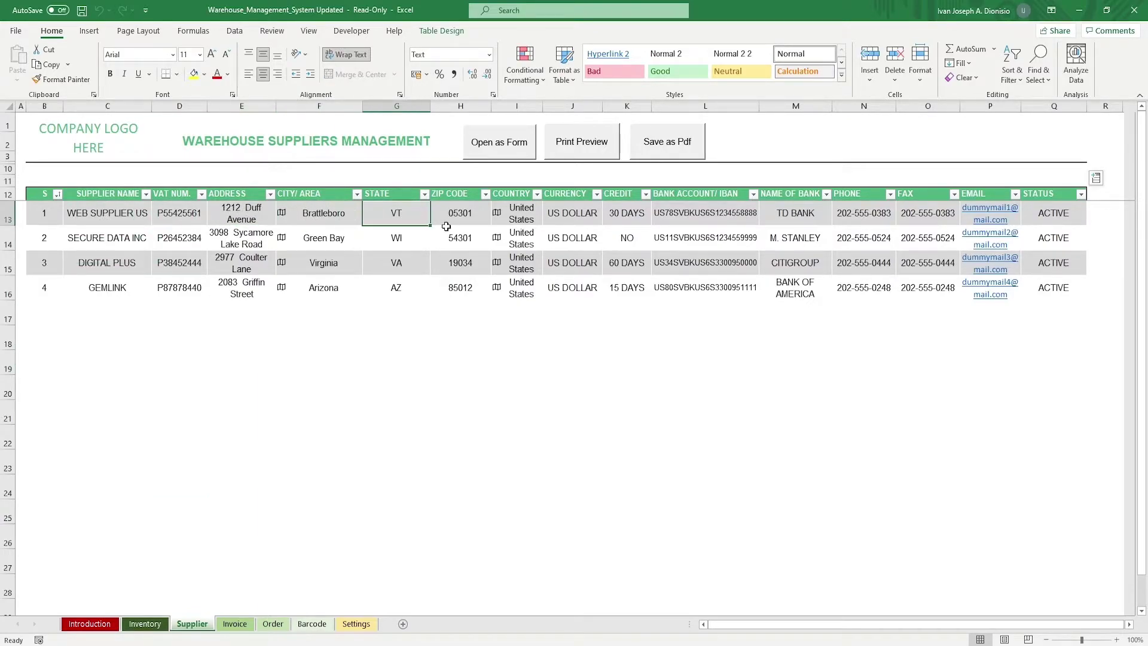
{"action": "left_click", "coordinate": [447, 226]}
{"action": "left_click", "coordinate": [508, 222]}
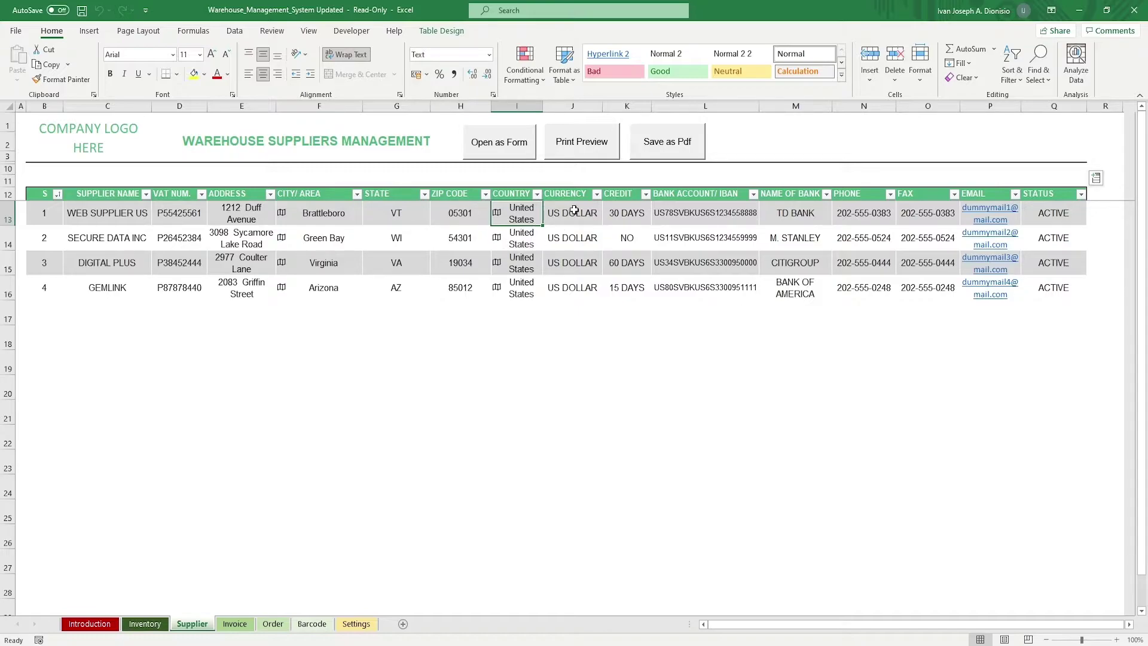
{"action": "left_click", "coordinate": [572, 211]}
{"action": "left_click", "coordinate": [631, 219]}
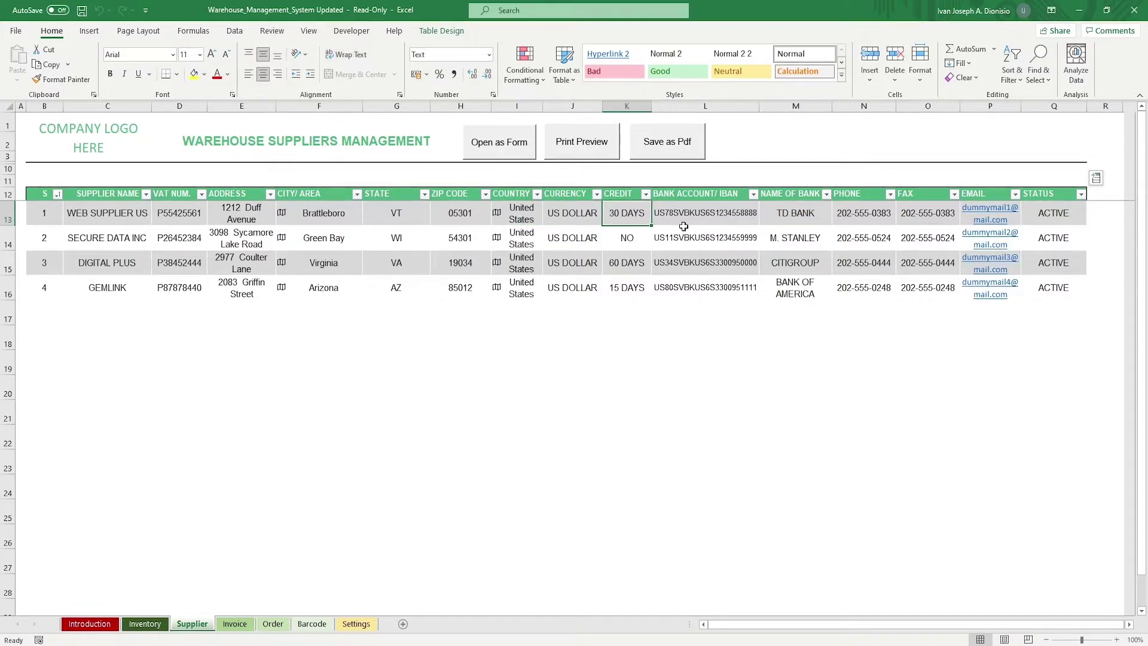
{"action": "left_click", "coordinate": [683, 225]}
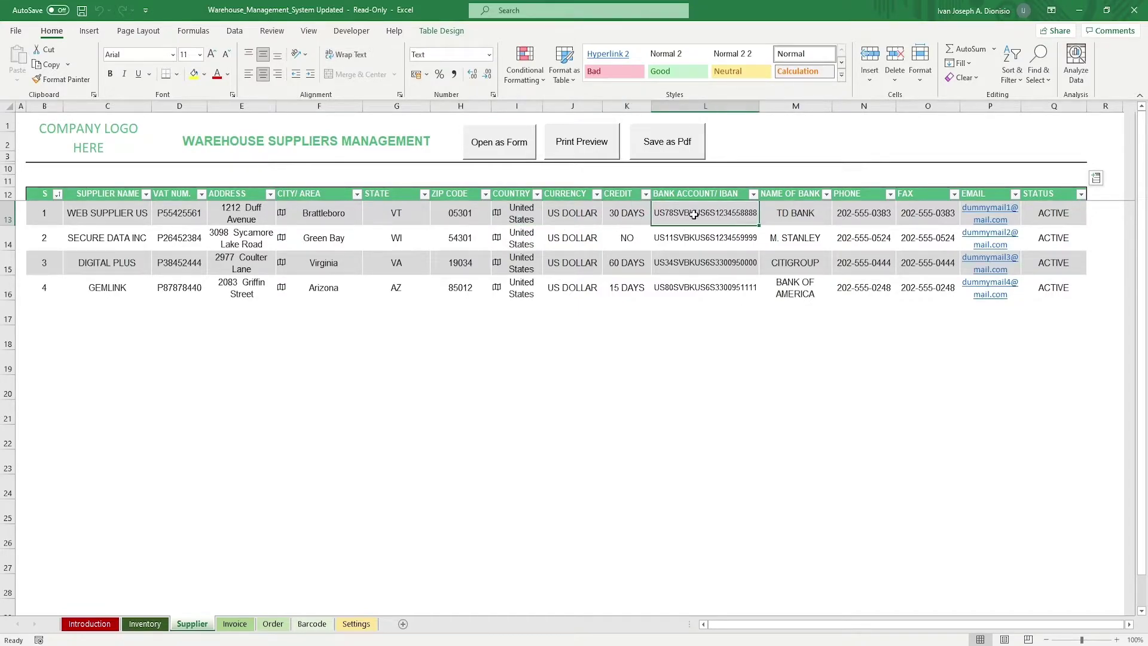
{"action": "left_click", "coordinate": [791, 219]}
{"action": "left_click", "coordinate": [847, 211]}
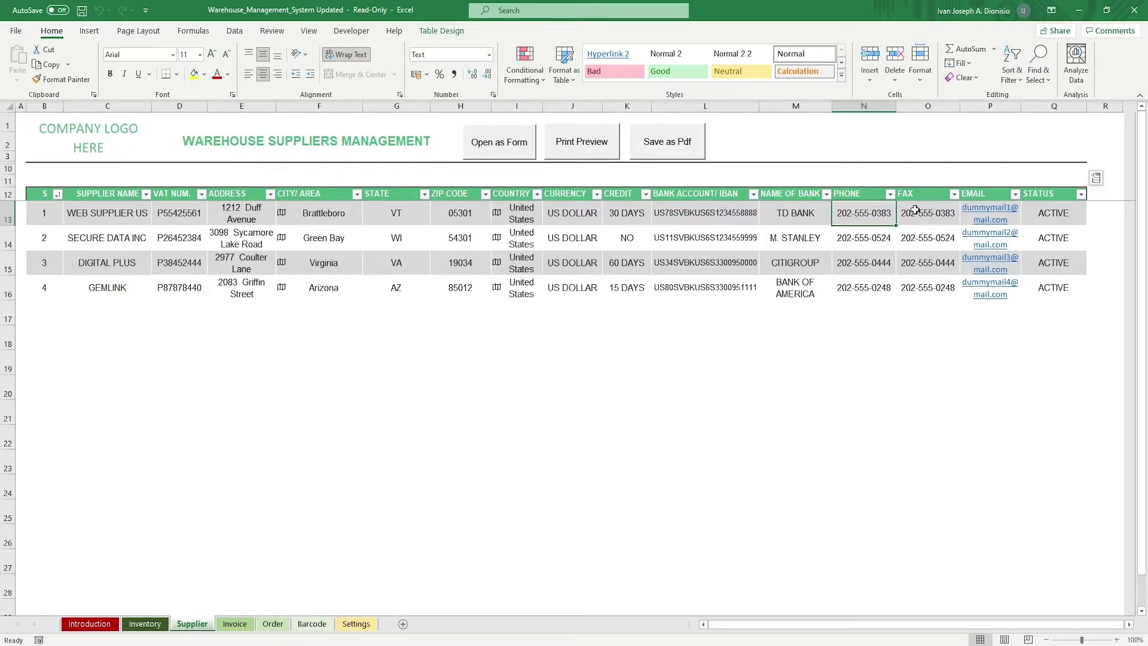
{"action": "left_click", "coordinate": [998, 214]}
{"action": "left_click", "coordinate": [1048, 208]}
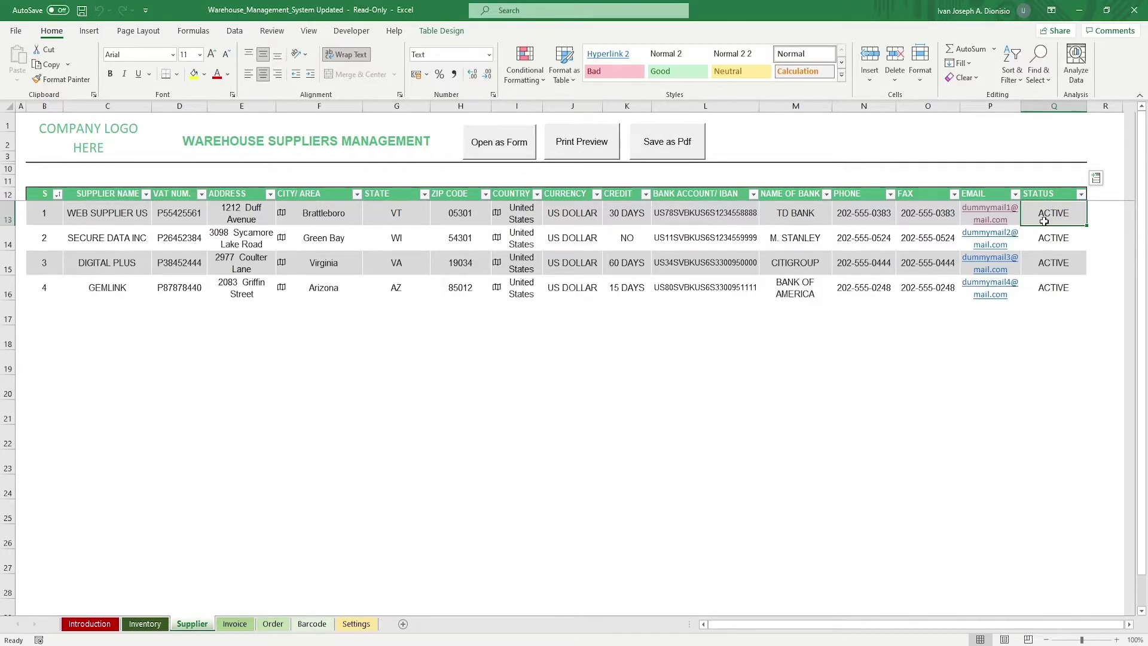
{"action": "left_click", "coordinate": [521, 147]}
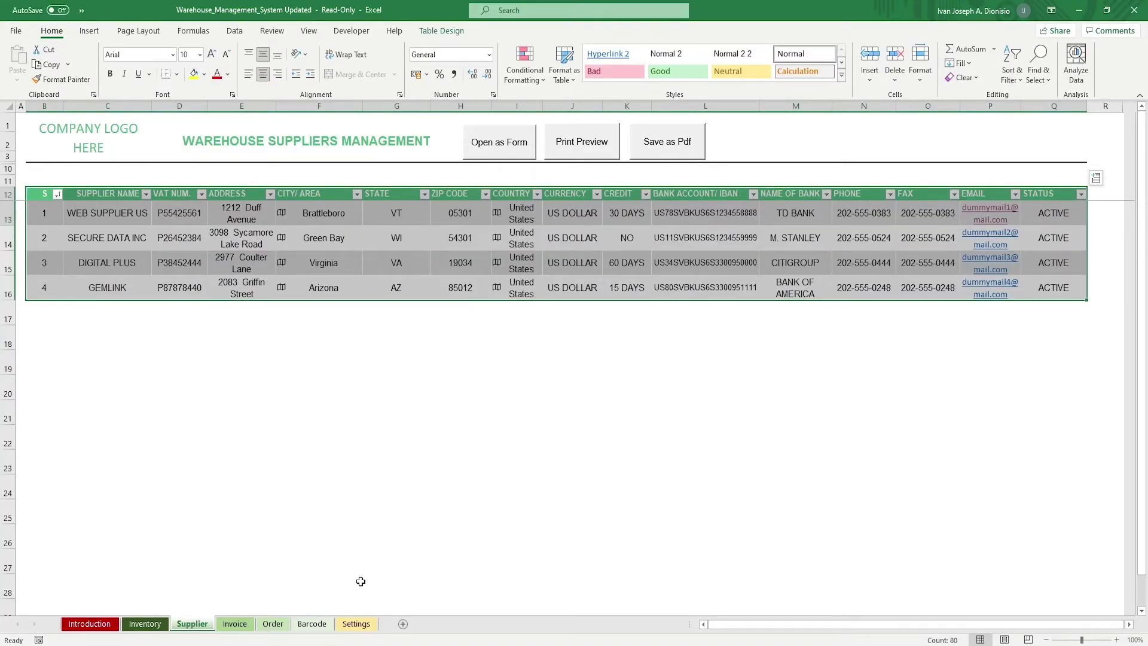
- On the Invoice sheet, view the comments and keep GEMLINK as the first line's supplier
{"action": "left_click", "coordinate": [230, 628]}
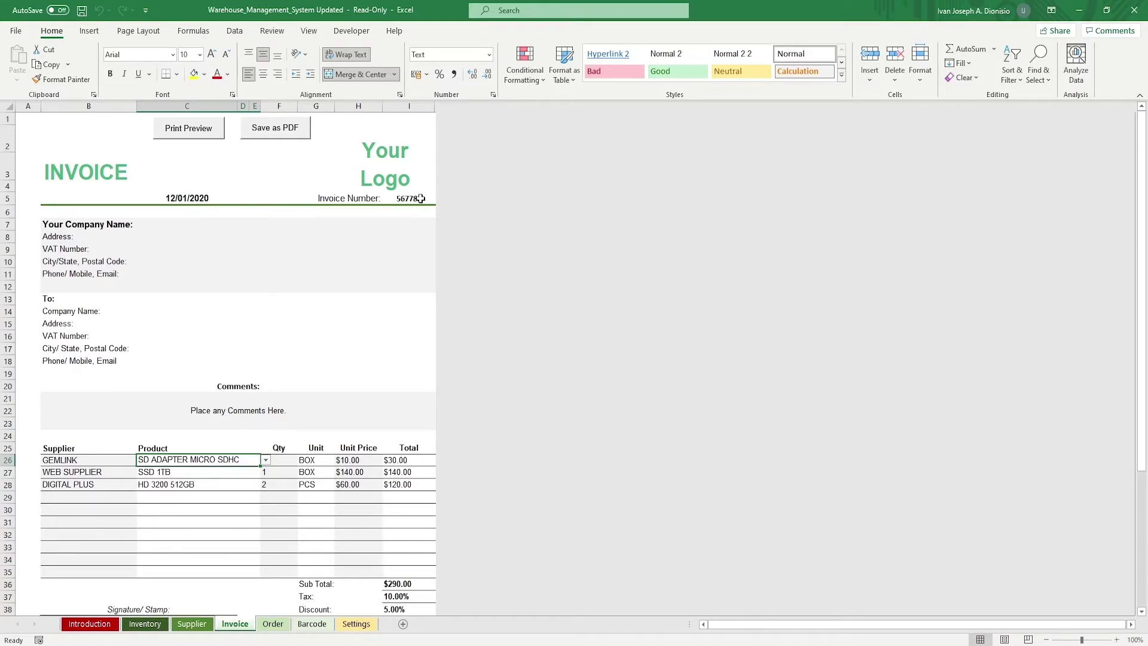
{"action": "left_click", "coordinate": [267, 412]}
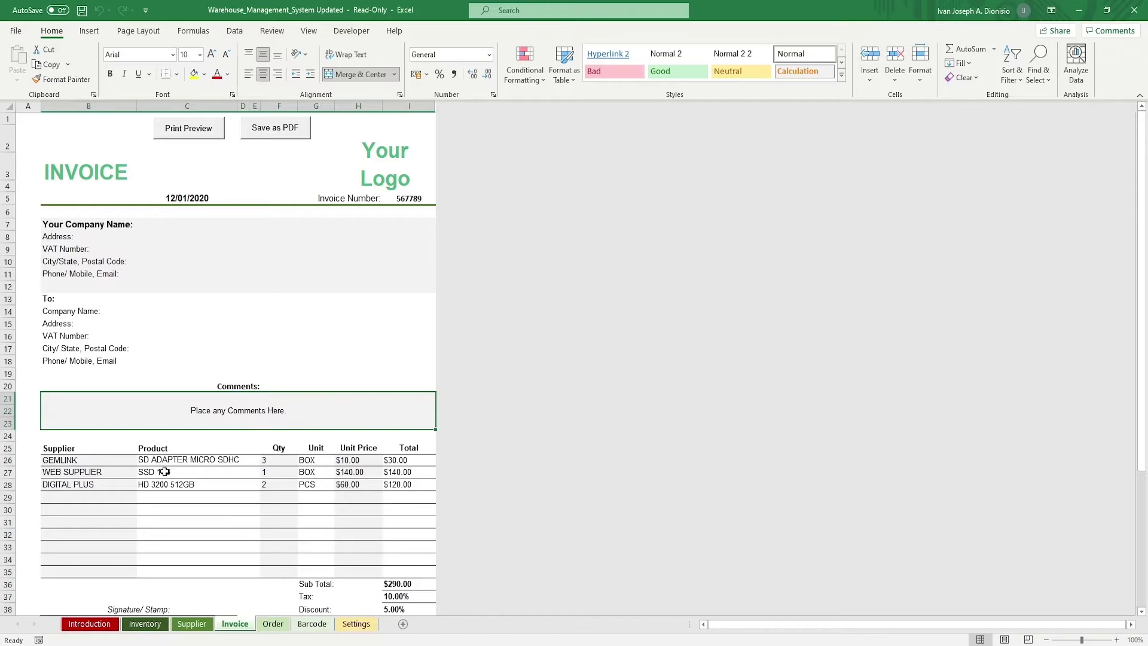
{"action": "left_click", "coordinate": [114, 460]}
{"action": "left_click", "coordinate": [142, 459]}
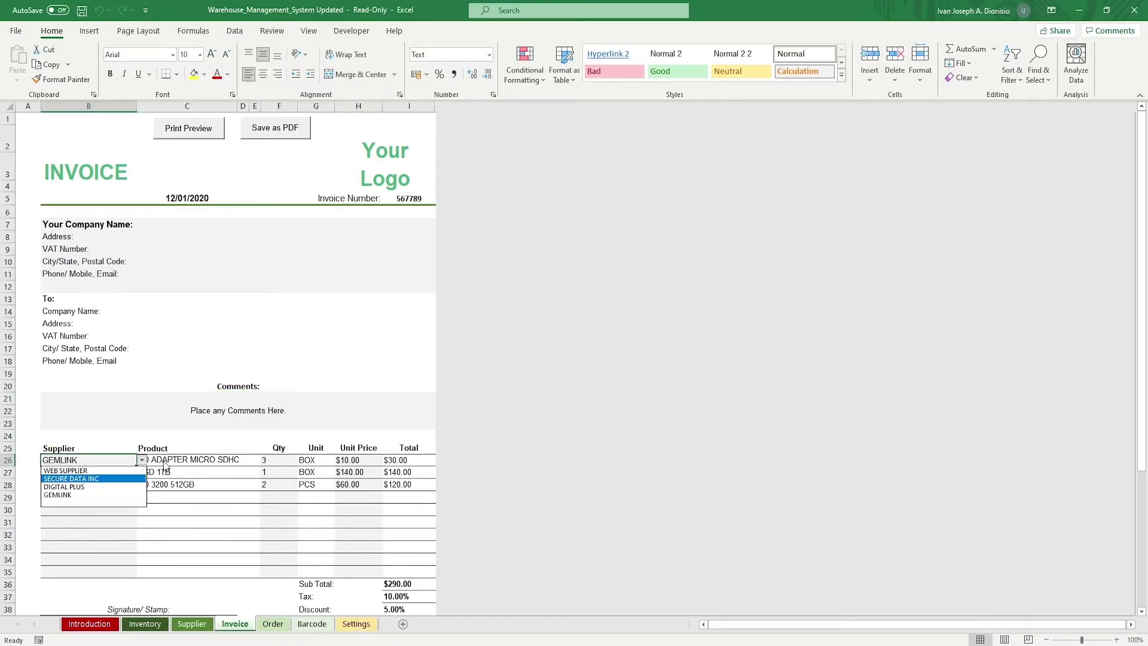
{"action": "left_click", "coordinate": [165, 463]}
- Check the first line's product list, quantity, unit, $10.00 unit price and $30.00 total
{"action": "left_click", "coordinate": [265, 460]}
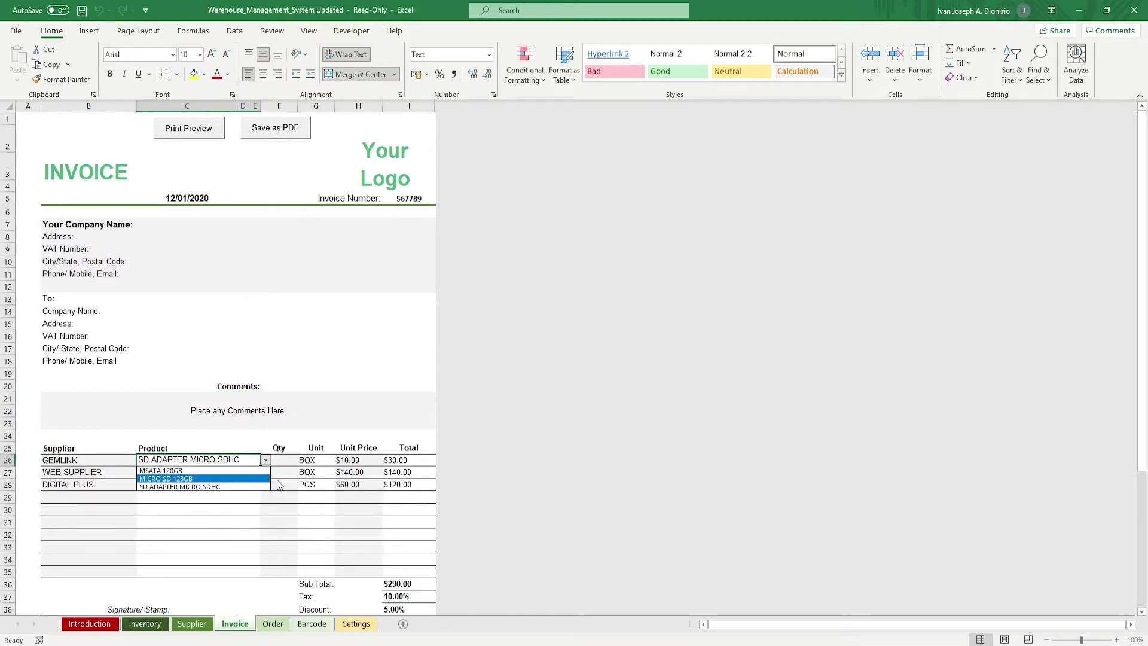
{"action": "key", "text": "Escape"}
{"action": "left_click", "coordinate": [283, 462]}
{"action": "left_click", "coordinate": [308, 462]}
{"action": "left_click", "coordinate": [374, 463]}
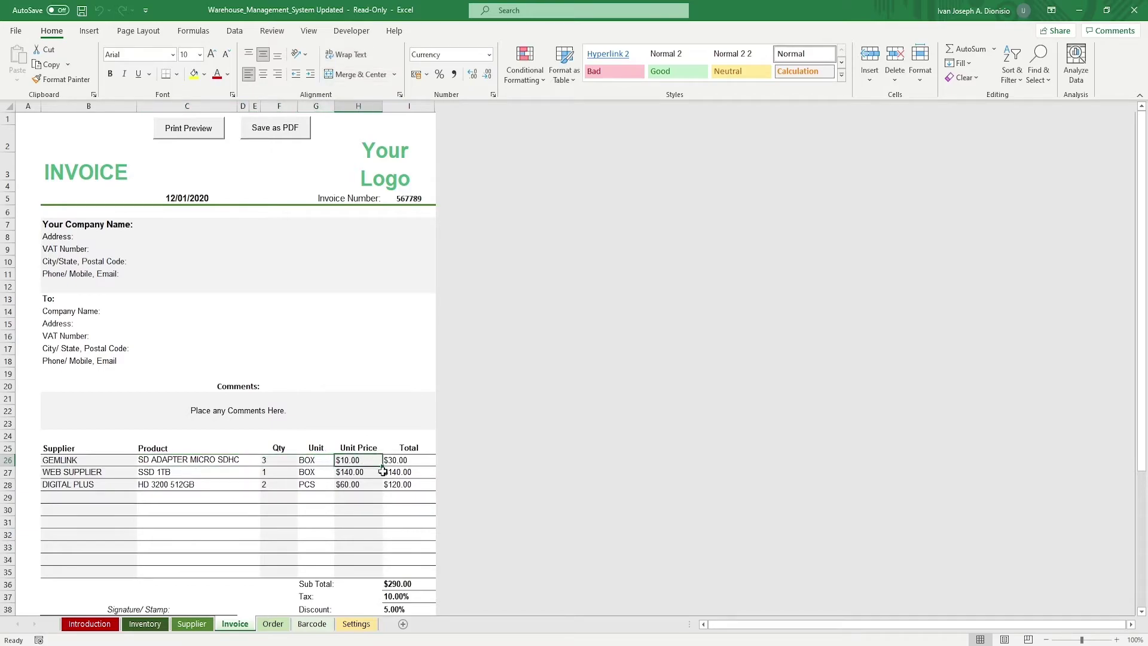
{"action": "left_click", "coordinate": [393, 460]}
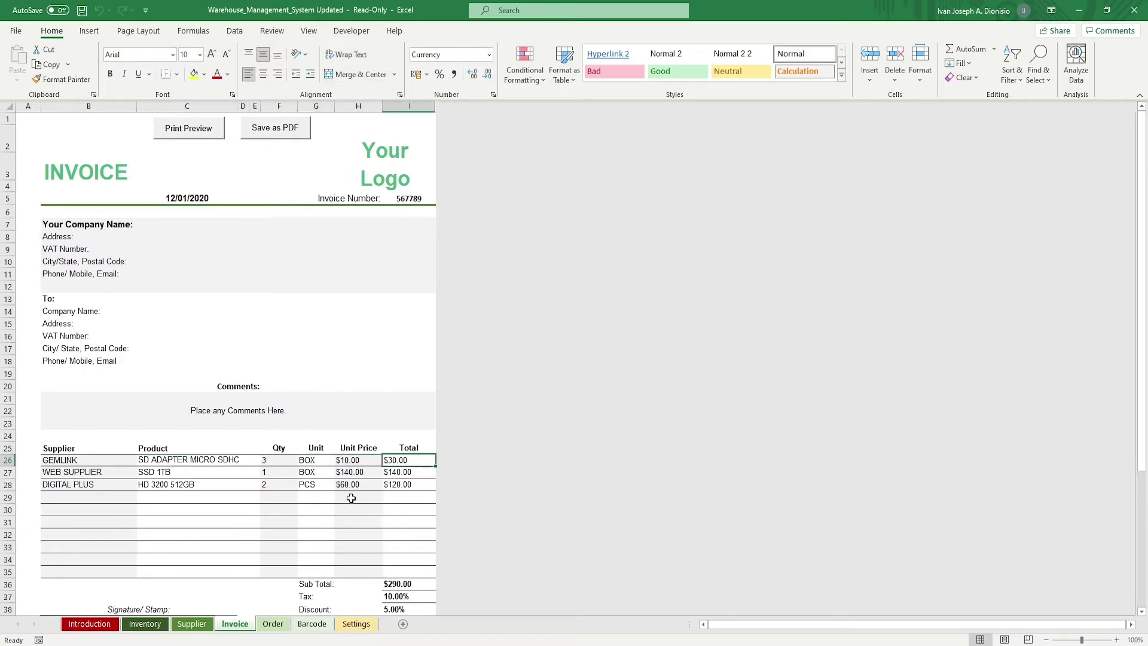
{"action": "scroll", "coordinate": [351, 498], "scroll_direction": "down", "scroll_amount": 3}
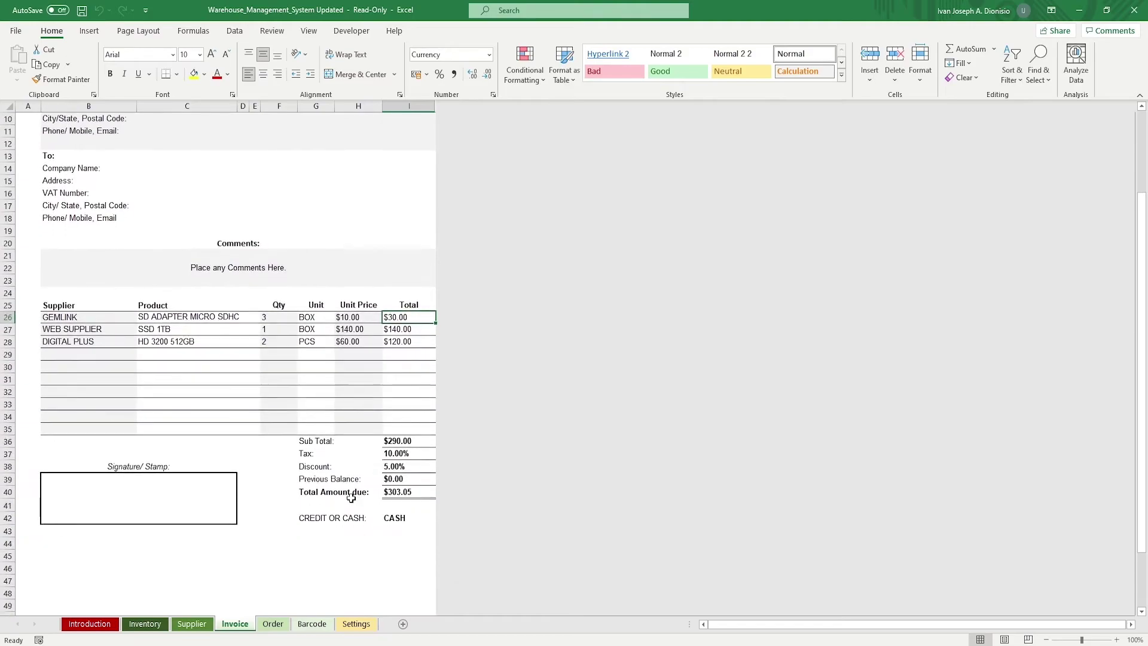
{"action": "left_click", "coordinate": [391, 435]}
{"action": "left_click", "coordinate": [392, 440]}
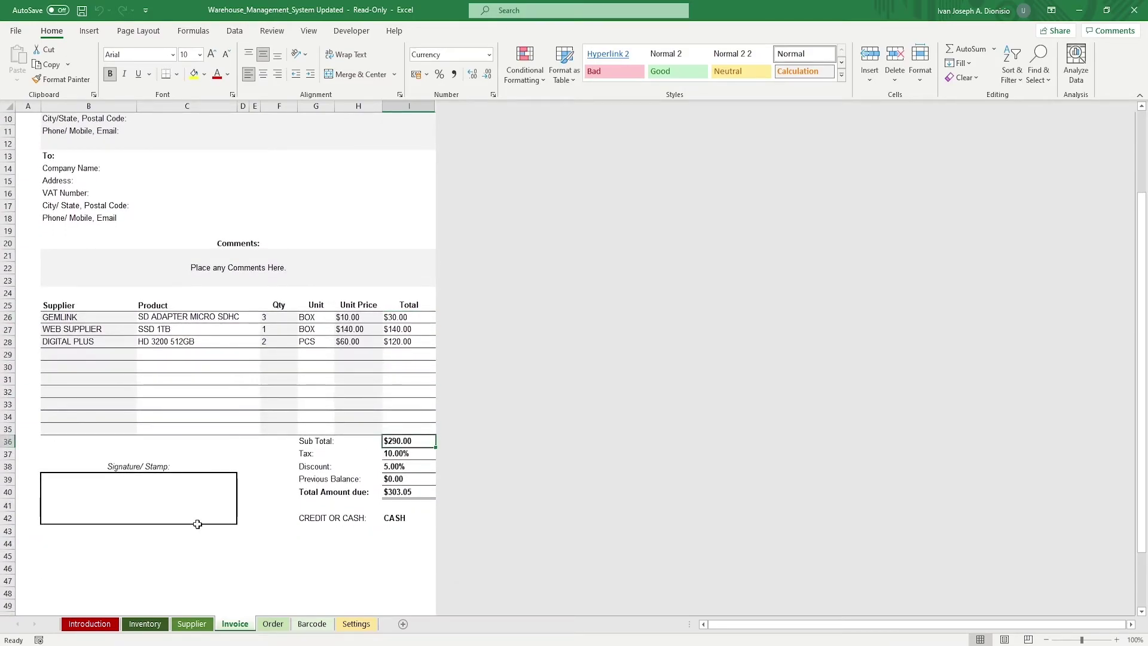
{"action": "left_click", "coordinate": [406, 455]}
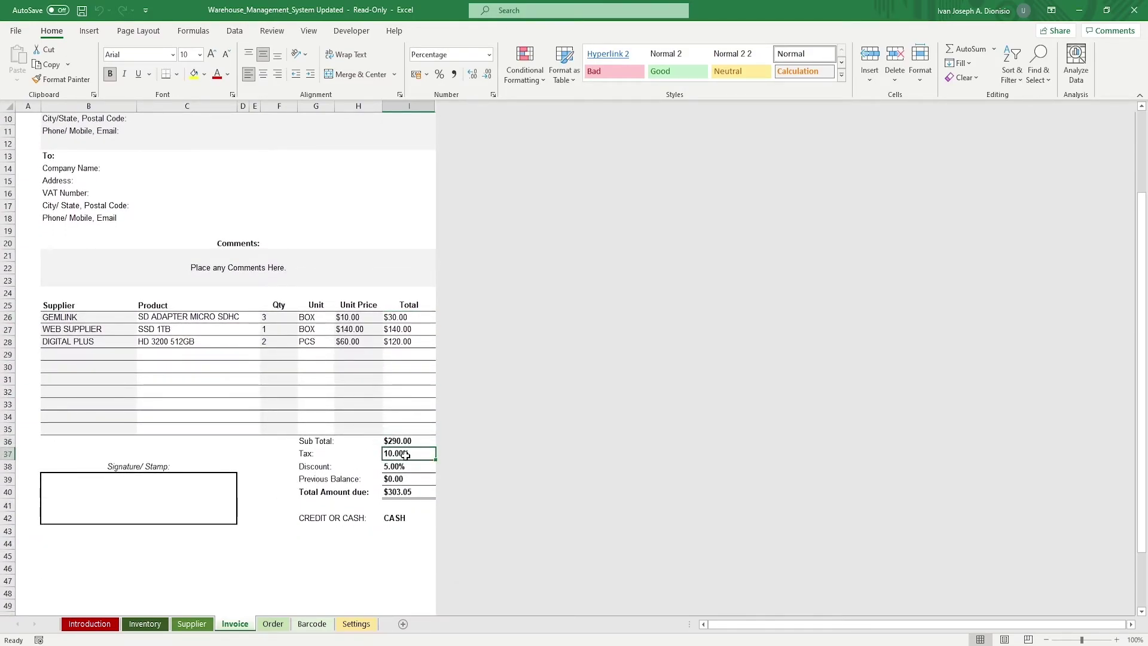
{"action": "left_click", "coordinate": [405, 466]}
{"action": "left_click", "coordinate": [396, 480]}
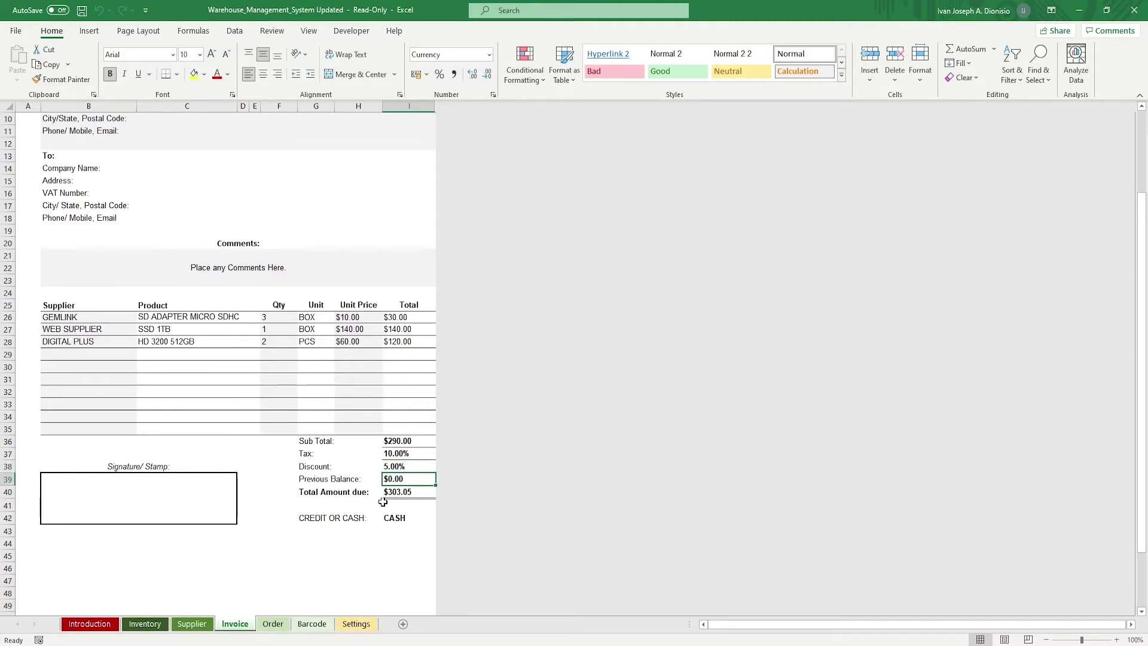
{"action": "left_click", "coordinate": [393, 495]}
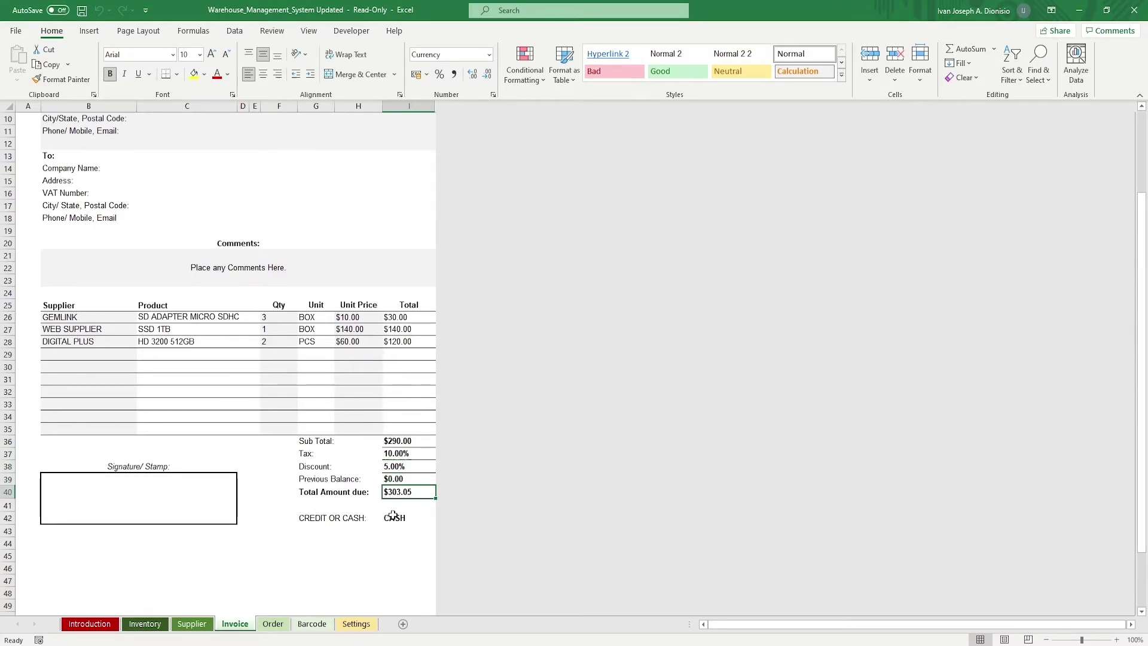
{"action": "left_click", "coordinate": [392, 515]}
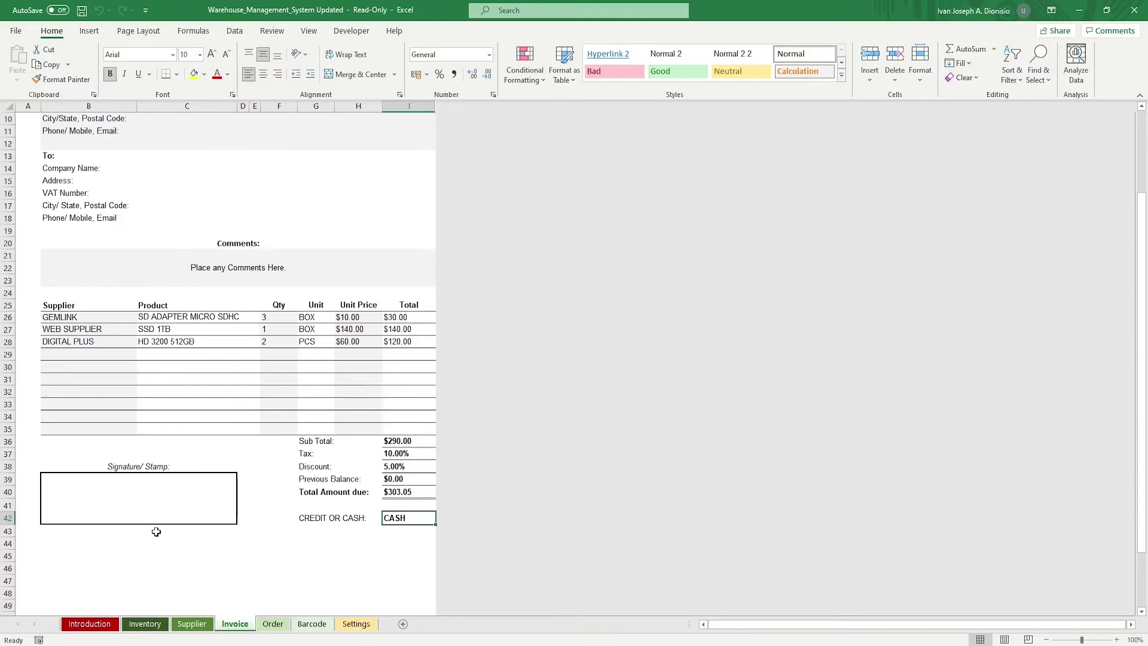
{"action": "scroll", "coordinate": [241, 507], "scroll_direction": "up", "scroll_amount": 3}
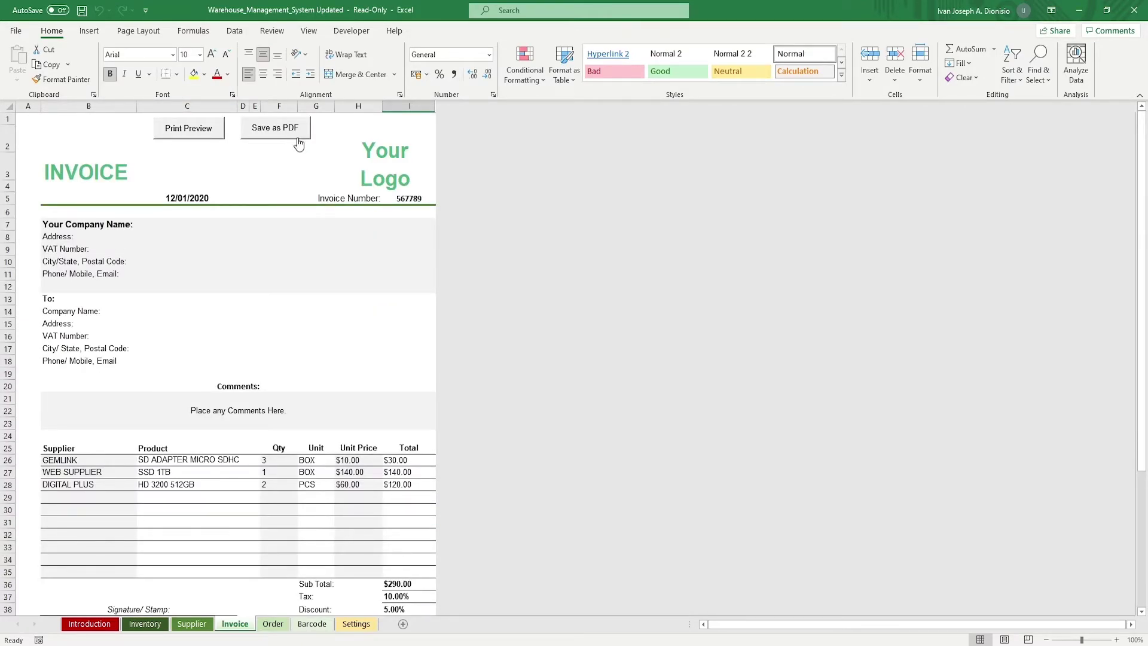
- Review the GEMLINK New Order down to its totals and back, then go to the Barcode sheet
{"action": "left_click", "coordinate": [265, 626]}
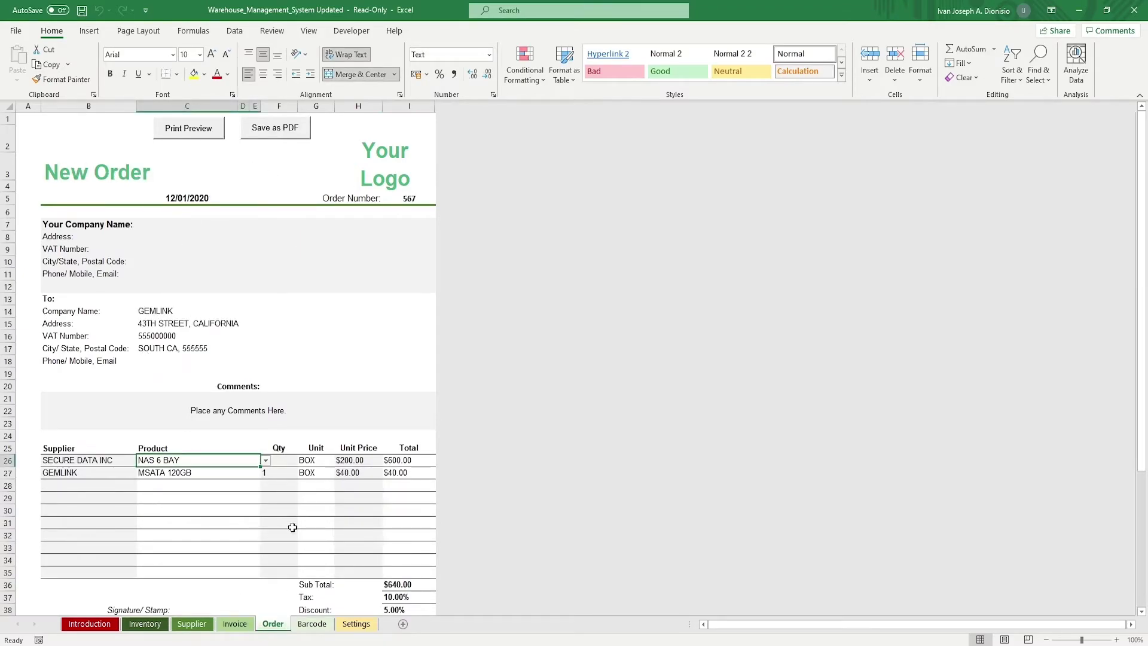
{"action": "scroll", "coordinate": [251, 358], "scroll_direction": "down", "scroll_amount": 3}
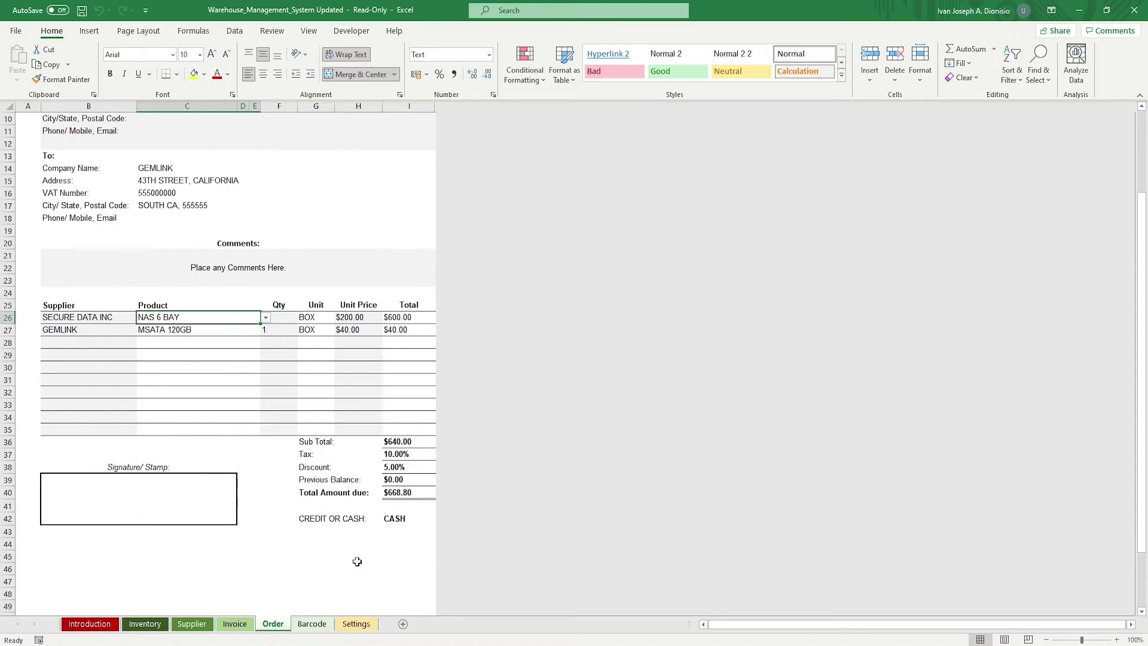
{"action": "scroll", "coordinate": [357, 402], "scroll_direction": "up", "scroll_amount": 3}
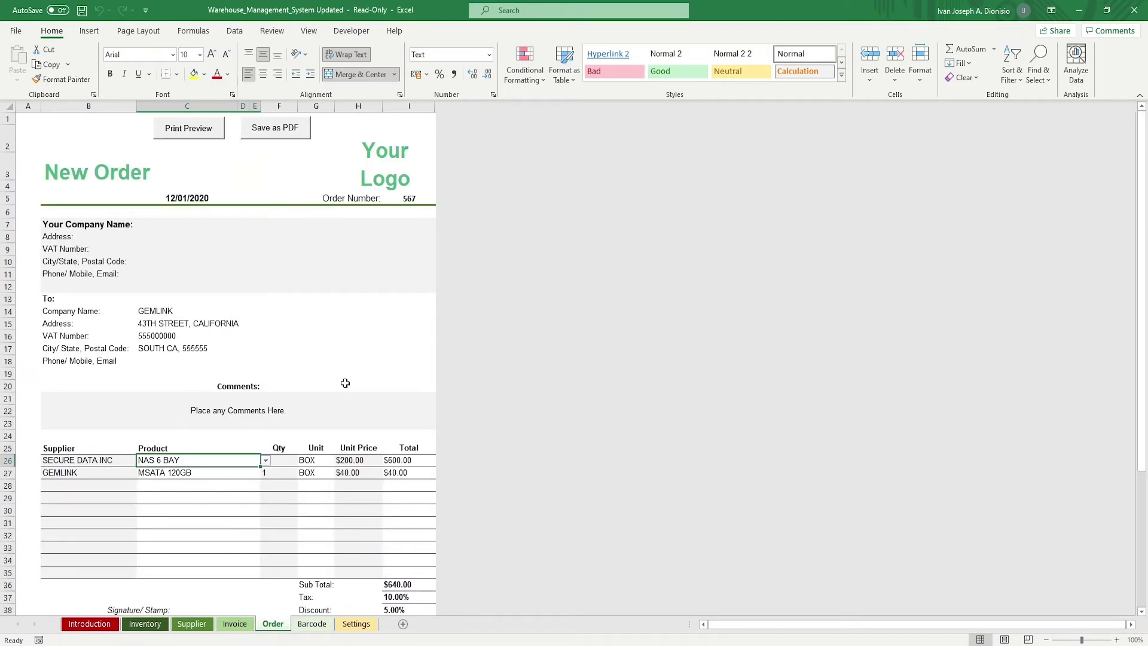
{"action": "left_click", "coordinate": [325, 630]}
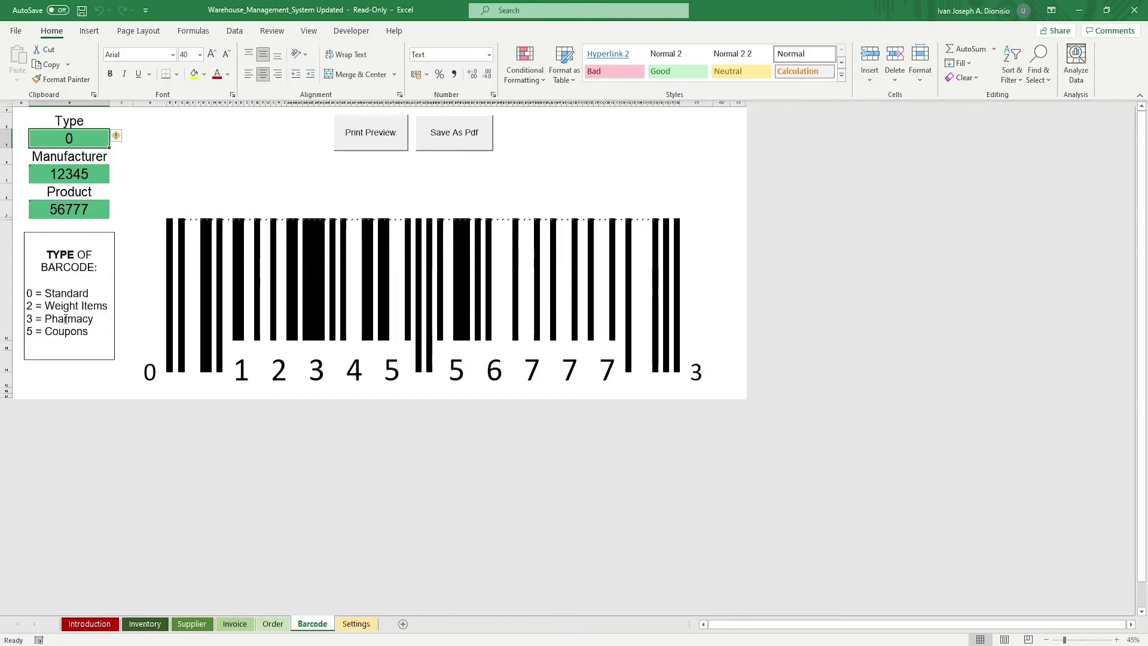
- Select the Manufacturer code 12345, step to Product code 56777, and return to Manufacturer
{"action": "left_click", "coordinate": [95, 178]}
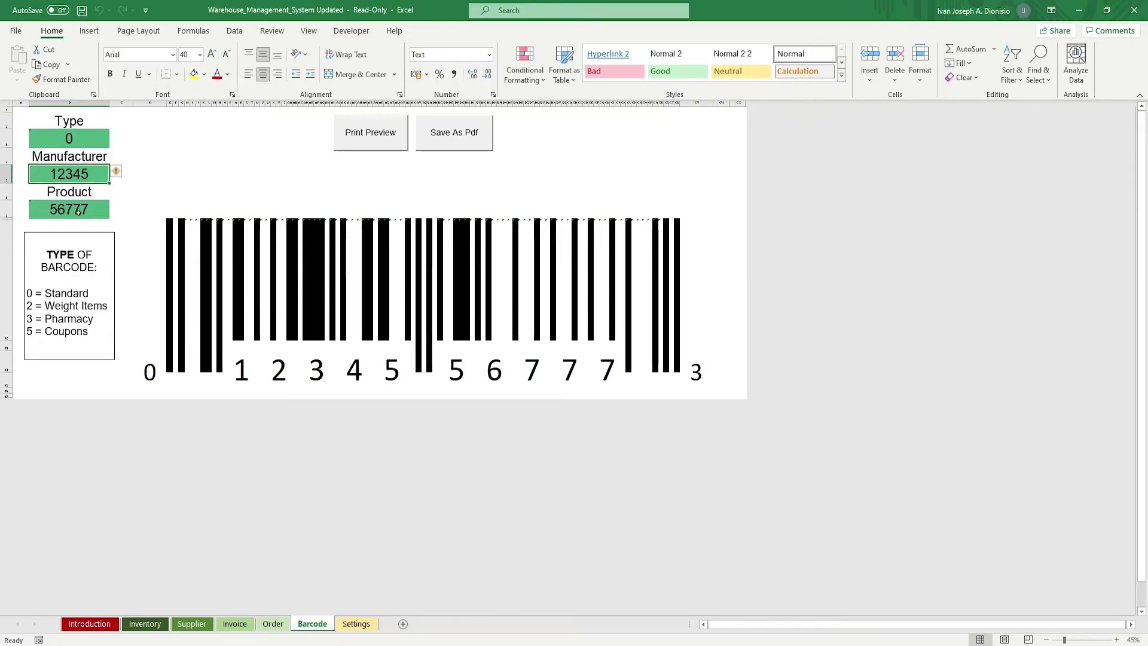
{"action": "key", "text": "Return"}
{"action": "left_click", "coordinate": [67, 174]}
{"action": "type", "text": "123"}
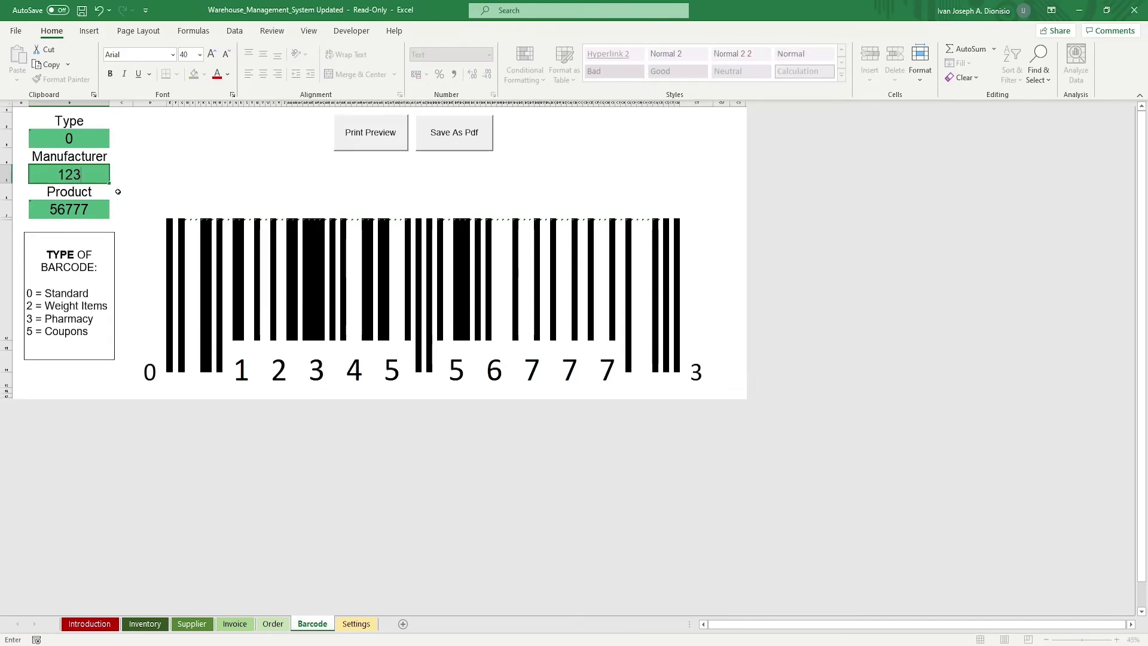
{"action": "key", "text": "Return"}
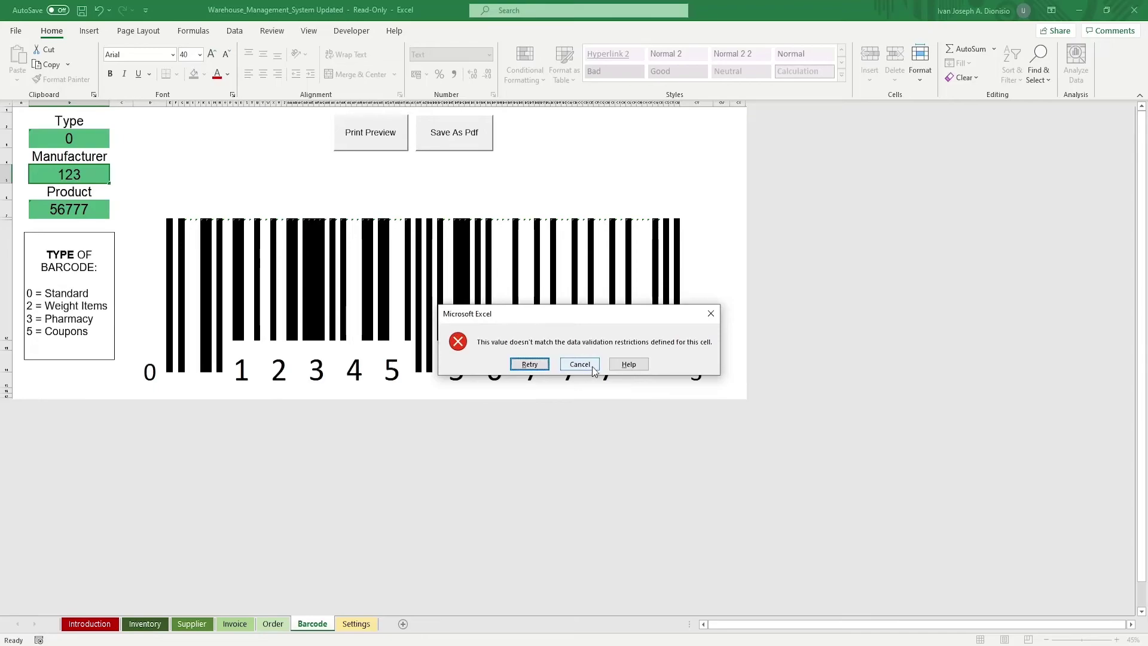
{"action": "left_click", "coordinate": [593, 369]}
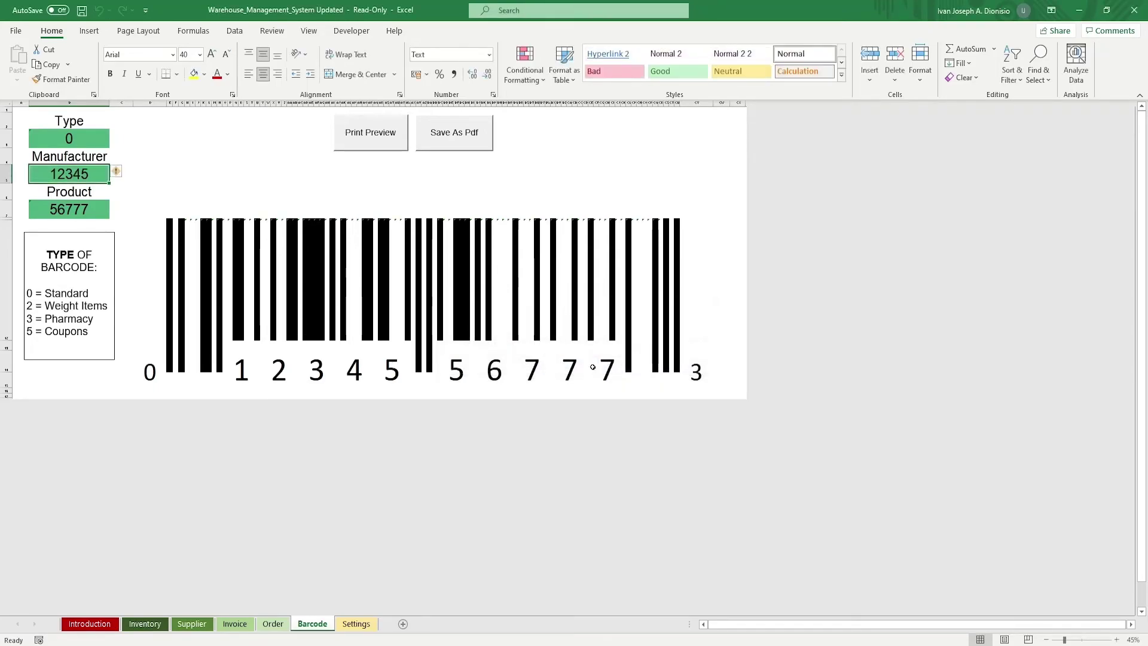